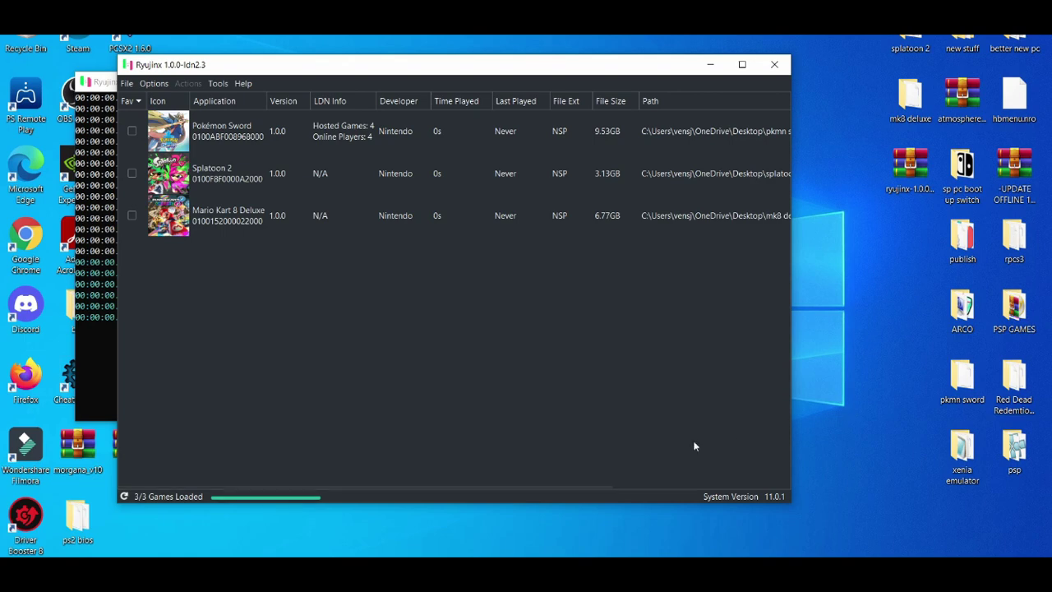
Switch to the browser and examine the Ryujinx LDN 2.3 build downloads attached to the Patreon post.
{"action": "key", "text": "alt+Tab"}
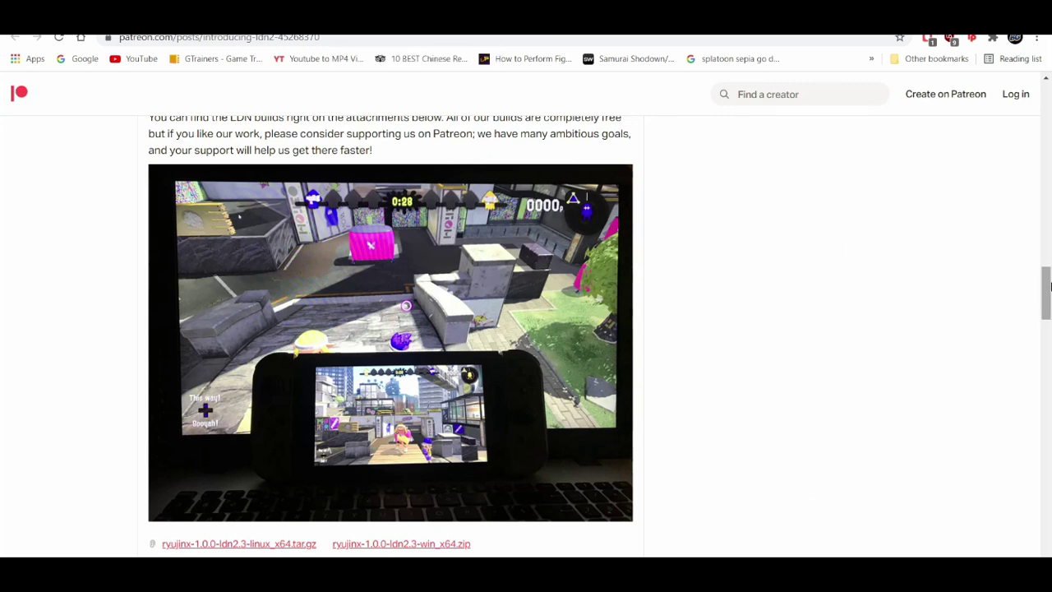
{"action": "left_click_drag", "start_coordinate": [1048, 286], "coordinate": [1048, 289]}
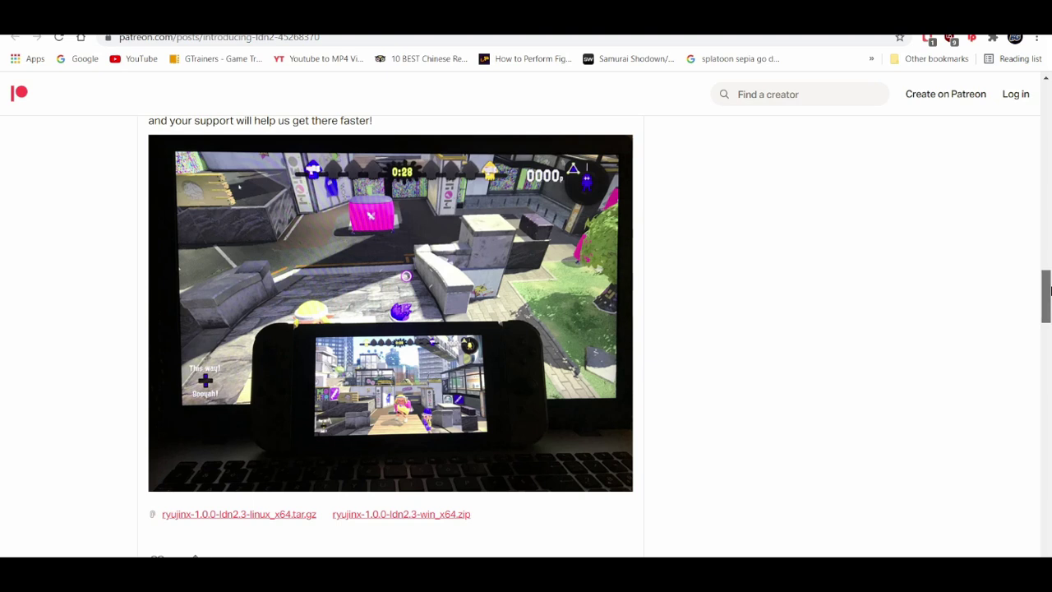
{"action": "mouse_move", "coordinate": [1049, 289]}
{"action": "left_mouse_down"}
{"action": "mouse_move", "coordinate": [1041, 97]}
{"action": "mouse_move", "coordinate": [1042, 305]}
{"action": "left_mouse_up"}
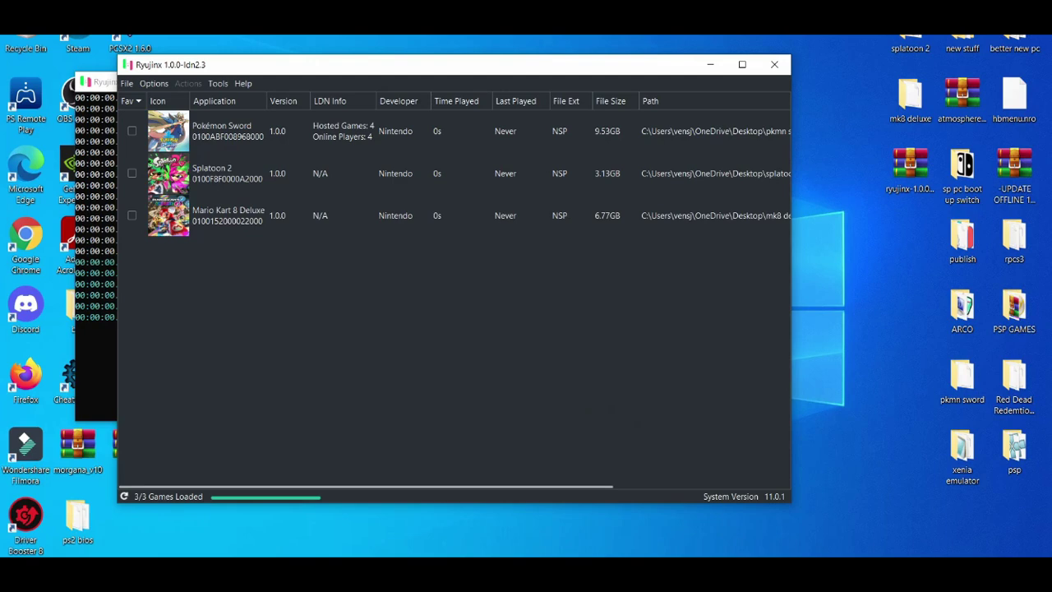
View Ryujinx.exe in the ryujinx-1.0.0-ldn2.3-win_x64.zip archive in WinRAR, and minimize the archive window.
{"action": "mouse_move", "coordinate": [592, 552]}
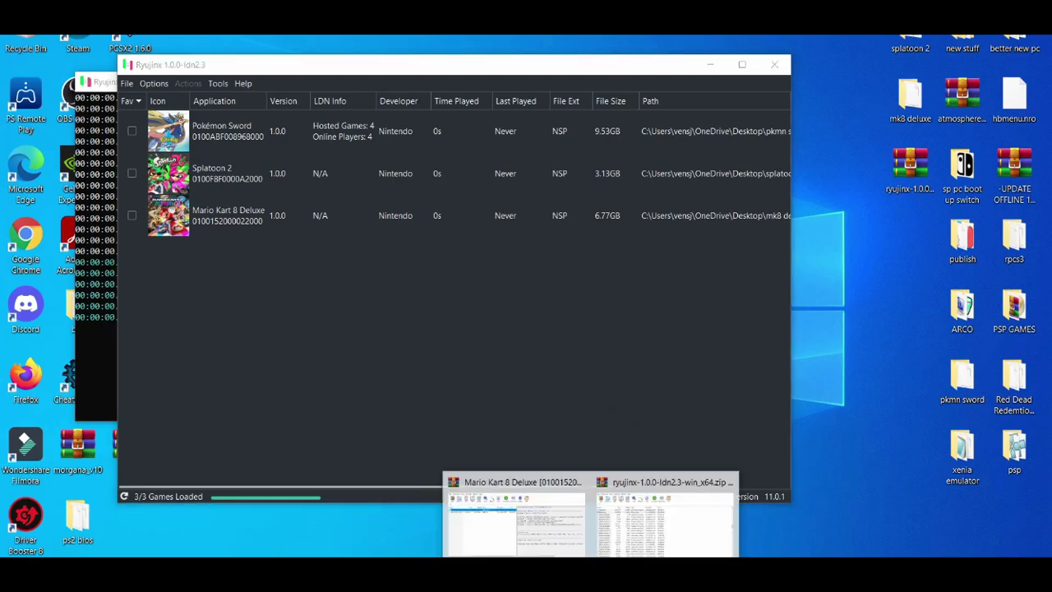
{"action": "left_click", "coordinate": [647, 516]}
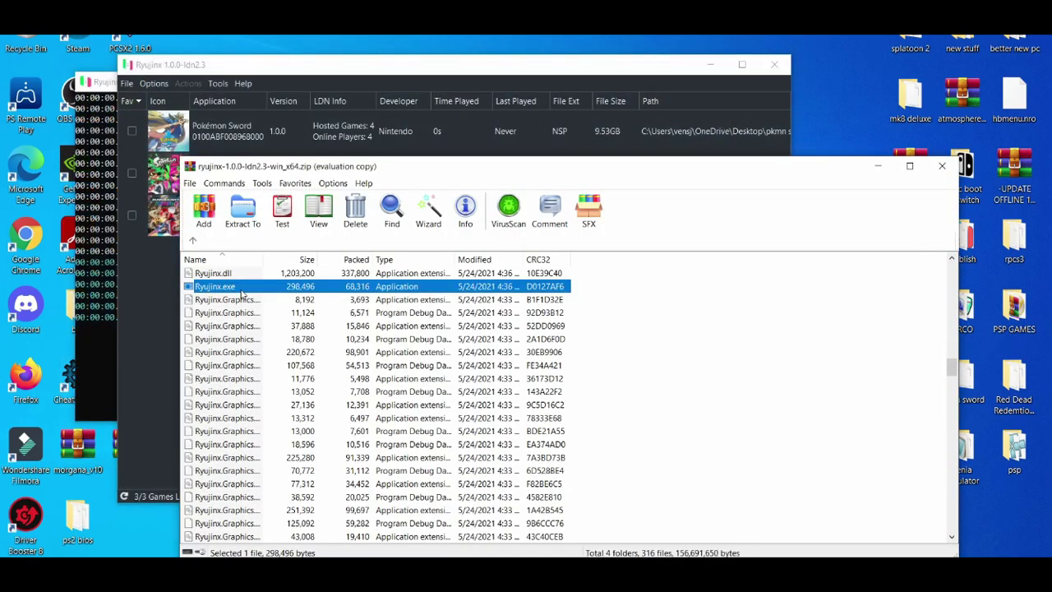
{"action": "left_click", "coordinate": [878, 166]}
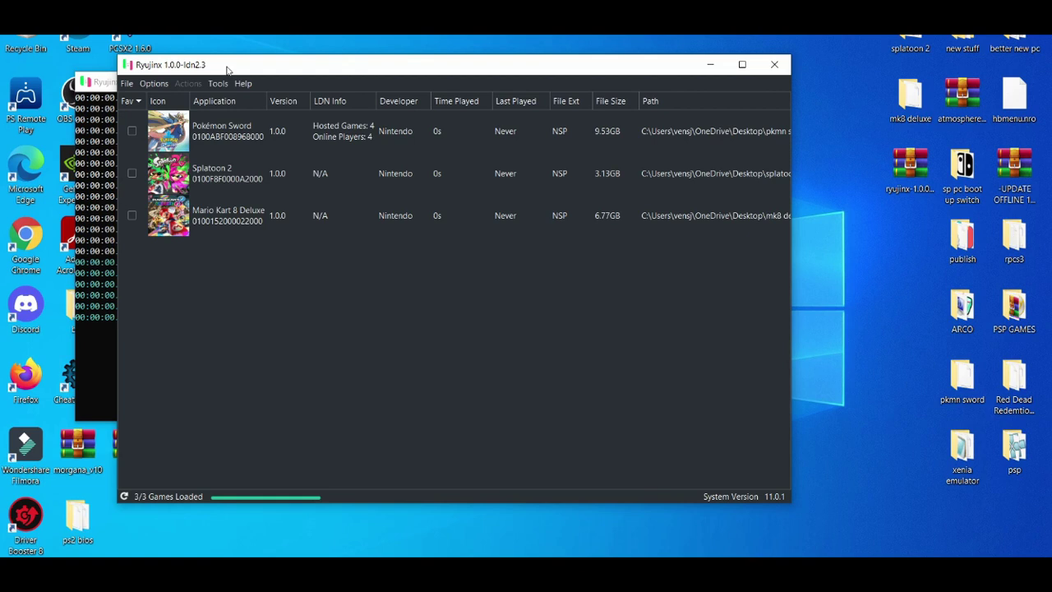
Review the user profile name and image in Ryujinx's user profile manager, and close it.
{"action": "left_click_drag", "start_coordinate": [227, 70], "coordinate": [209, 60]}
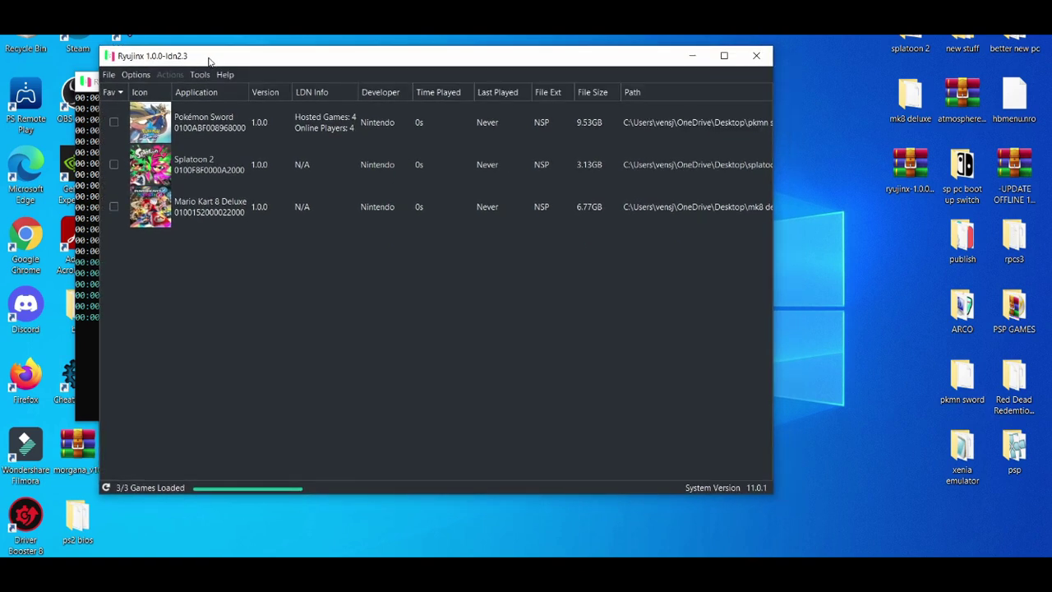
{"action": "left_click", "coordinate": [137, 74]}
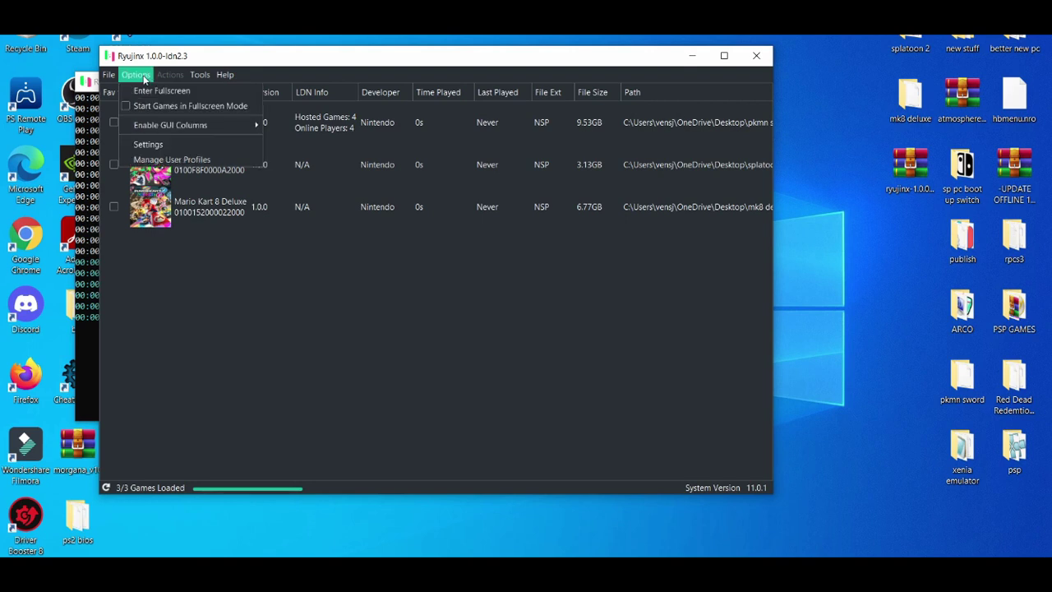
{"action": "left_click", "coordinate": [154, 160]}
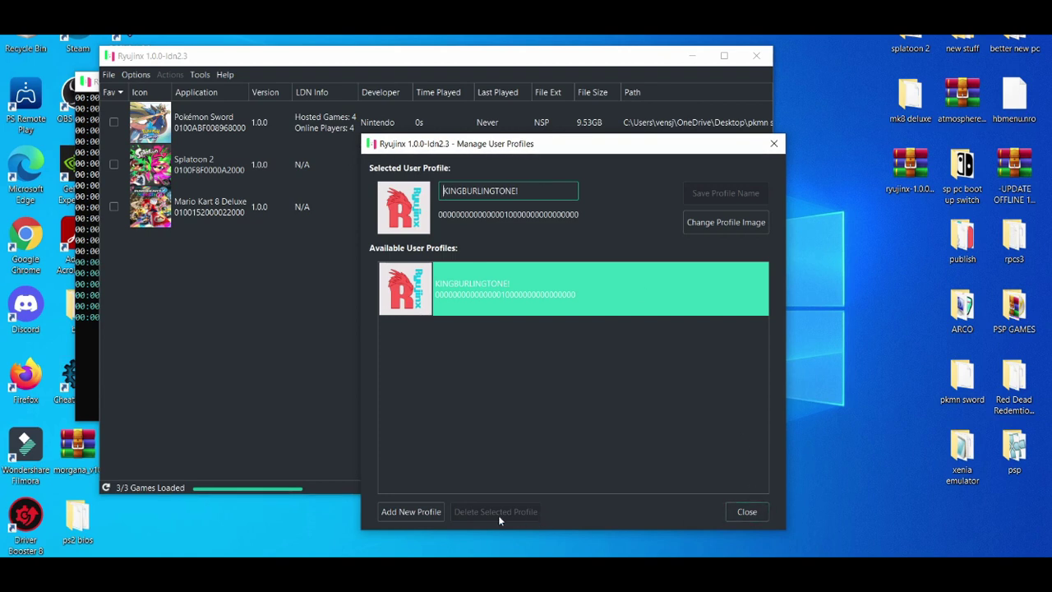
{"action": "left_click", "coordinate": [752, 516]}
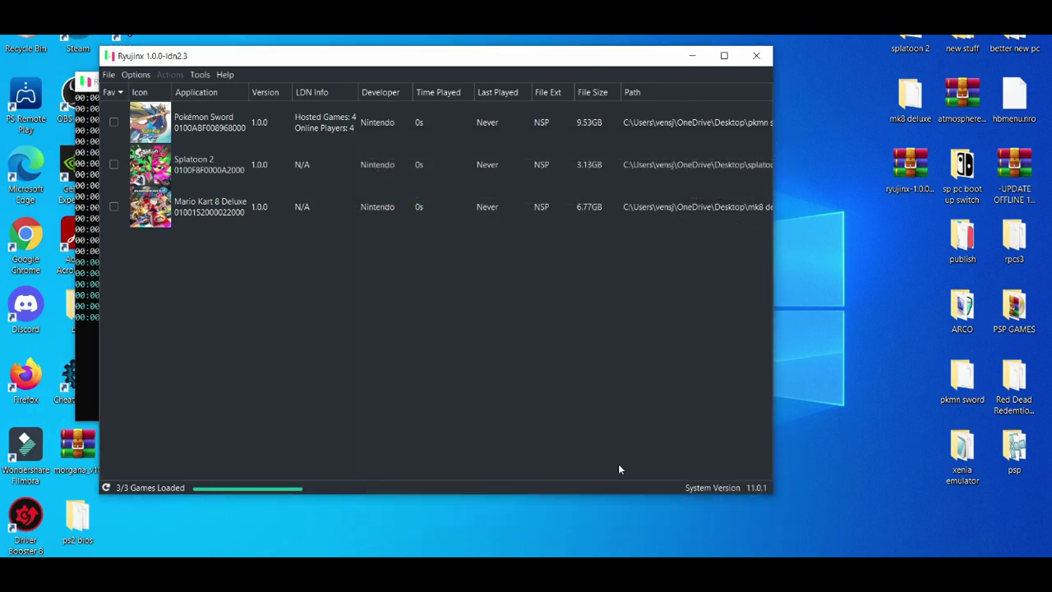
Select Wi-Fi as the LAN mode network interface in the multiplayer settings.
{"action": "left_click", "coordinate": [136, 74]}
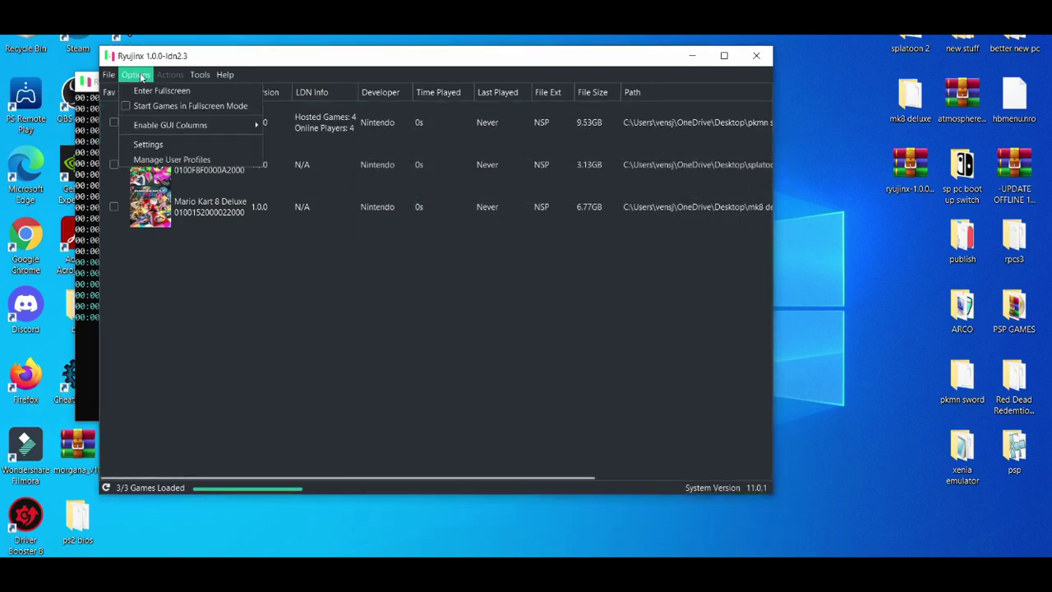
{"action": "left_click", "coordinate": [153, 146]}
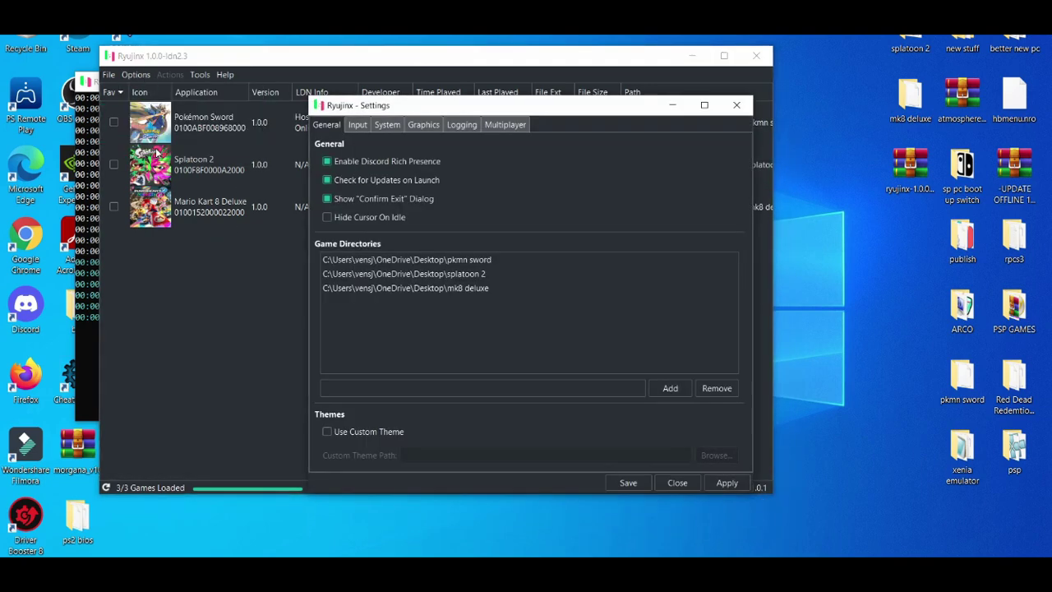
{"action": "left_click", "coordinate": [504, 126]}
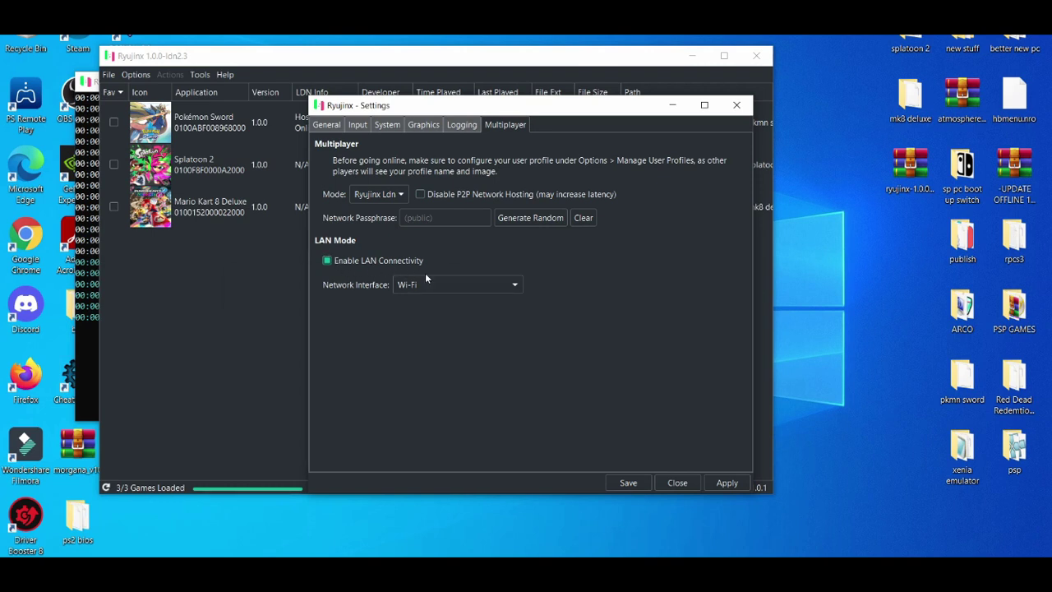
{"action": "left_click", "coordinate": [448, 288]}
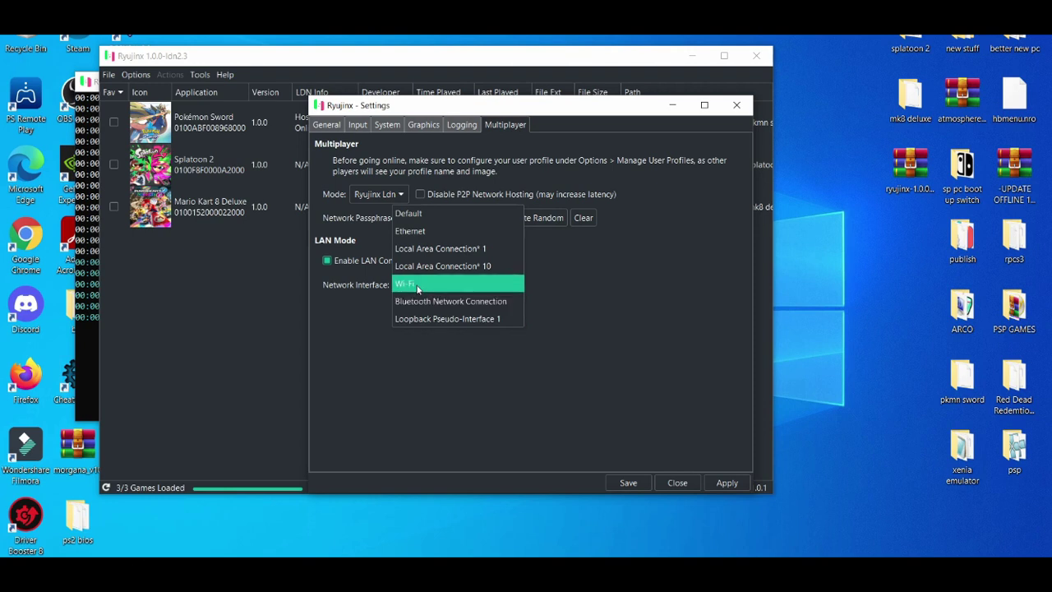
{"action": "left_click", "coordinate": [417, 284]}
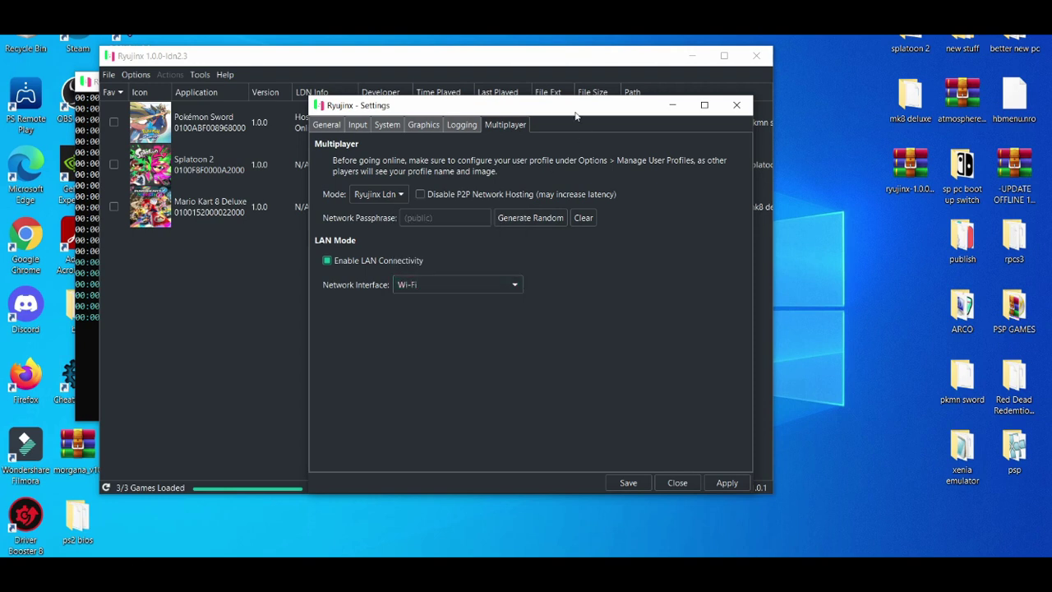
{"action": "left_click_drag", "start_coordinate": [561, 111], "coordinate": [516, 92]}
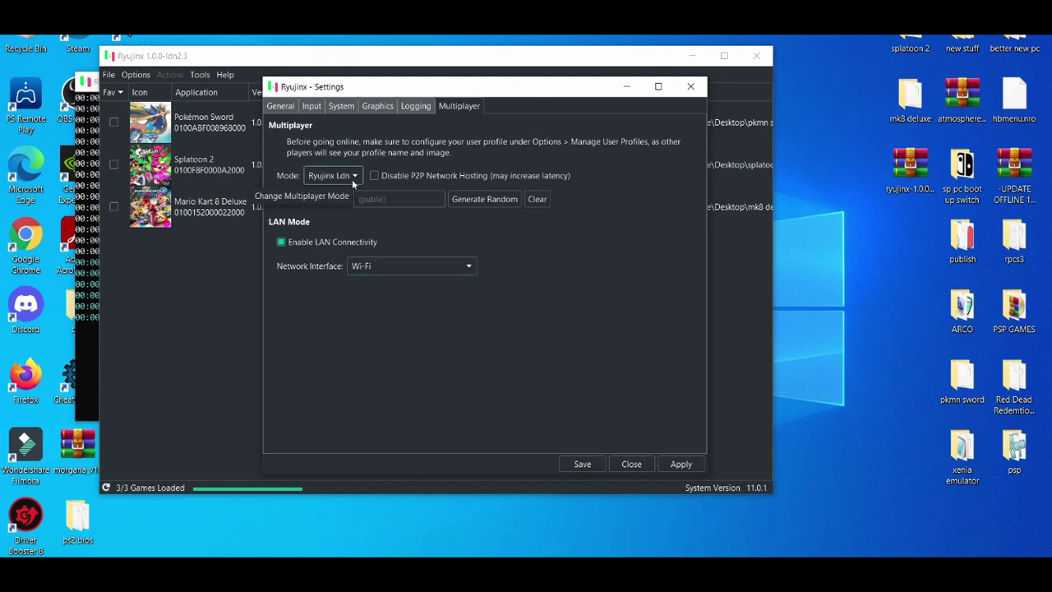
Review the logging, graphics, system, input and general settings, return to the multiplayer settings and save the configuration.
{"action": "left_click", "coordinate": [415, 106]}
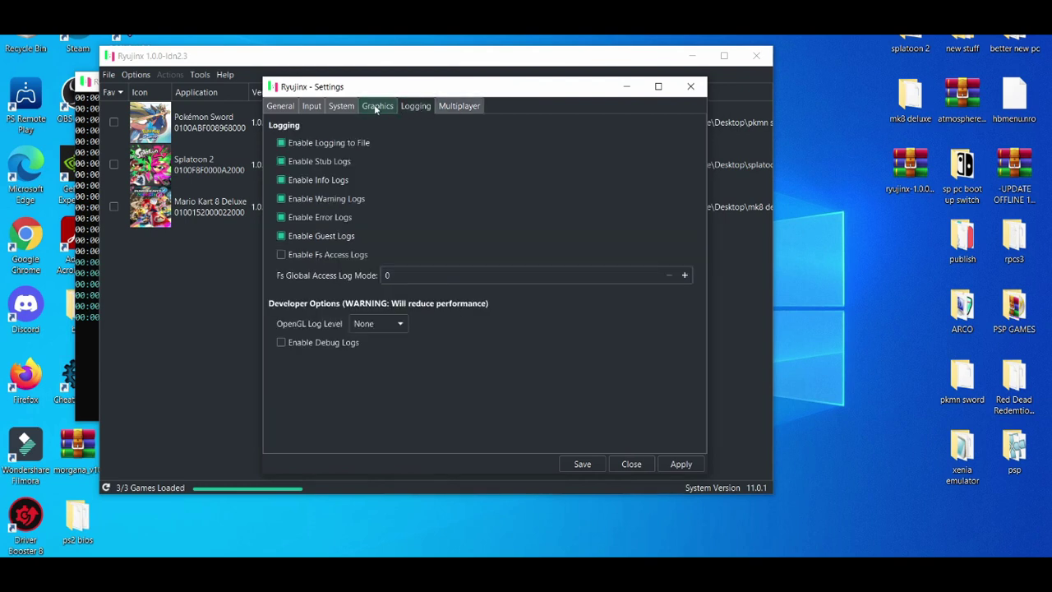
{"action": "left_click", "coordinate": [371, 106]}
{"action": "left_click", "coordinate": [340, 107]}
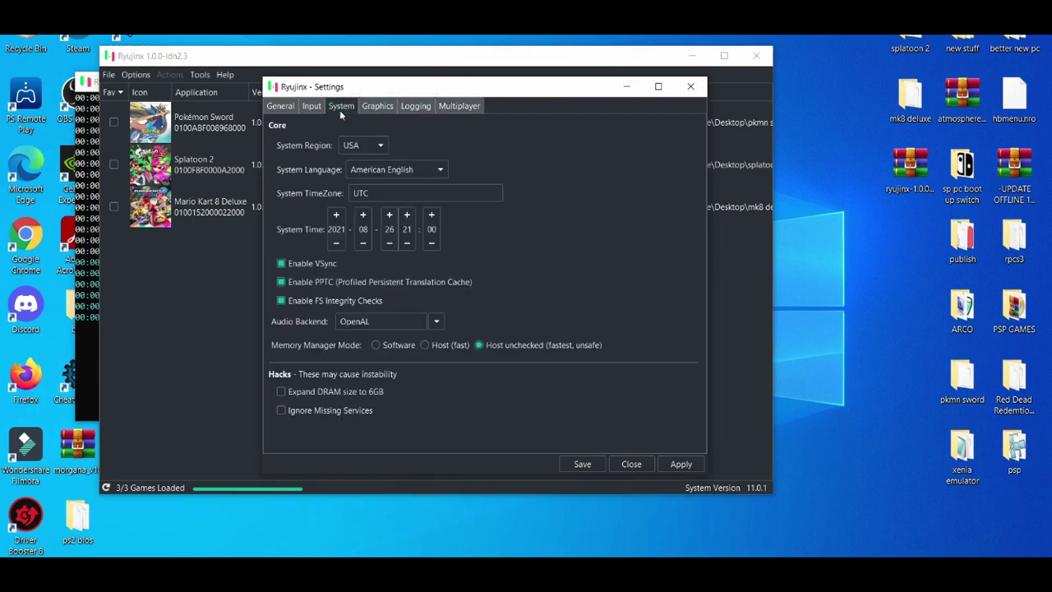
{"action": "left_click", "coordinate": [308, 111]}
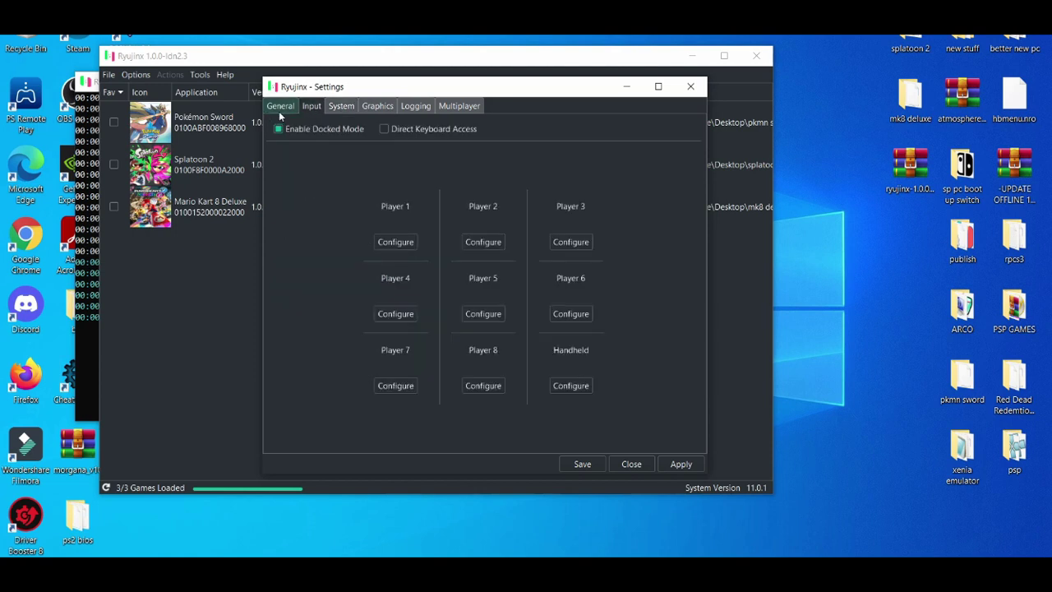
{"action": "left_click", "coordinate": [280, 115]}
{"action": "left_click", "coordinate": [313, 108]}
{"action": "left_click", "coordinate": [341, 108]}
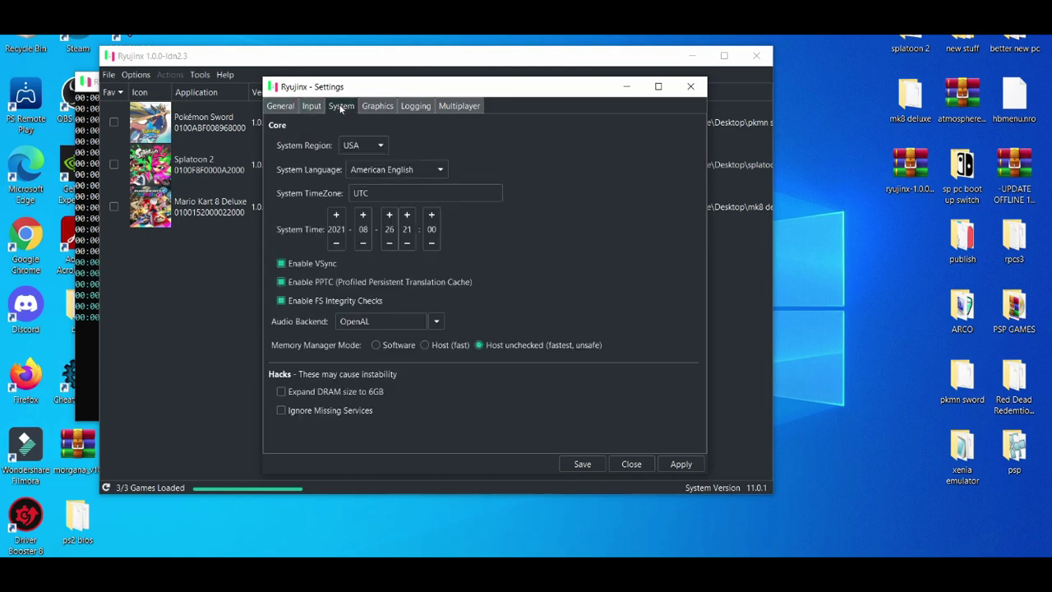
{"action": "left_click", "coordinate": [367, 108]}
{"action": "left_click", "coordinate": [418, 106]}
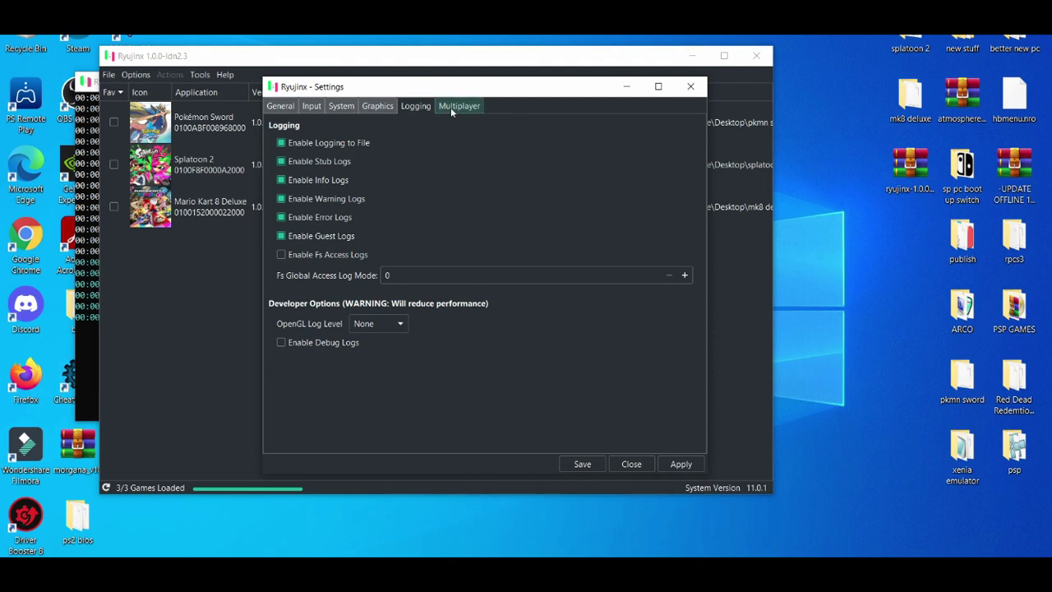
{"action": "left_click", "coordinate": [450, 109]}
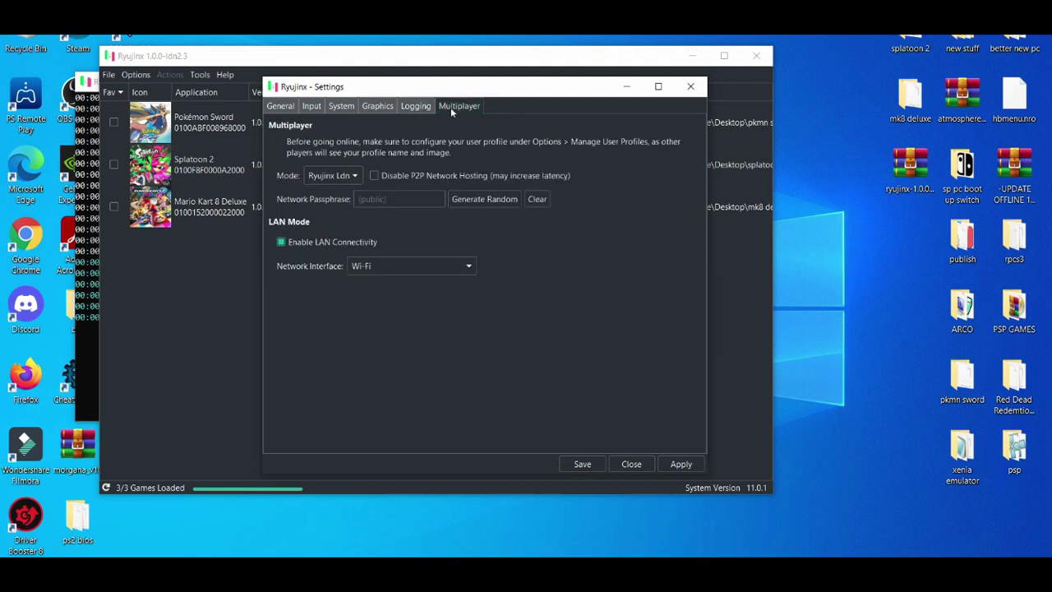
{"action": "left_click", "coordinate": [580, 464]}
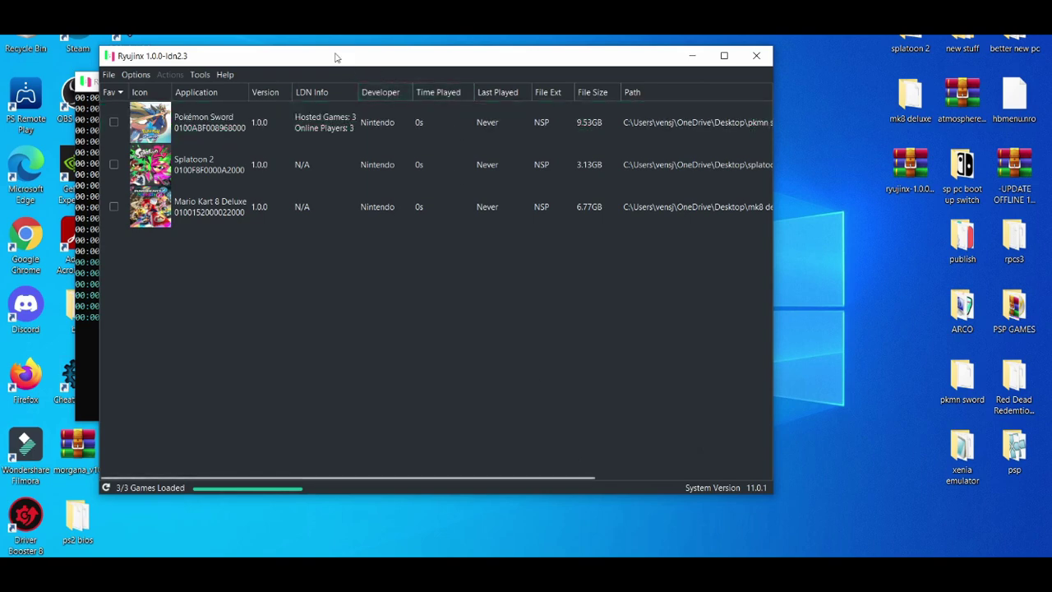
{"action": "left_click_drag", "start_coordinate": [336, 57], "coordinate": [367, 65]}
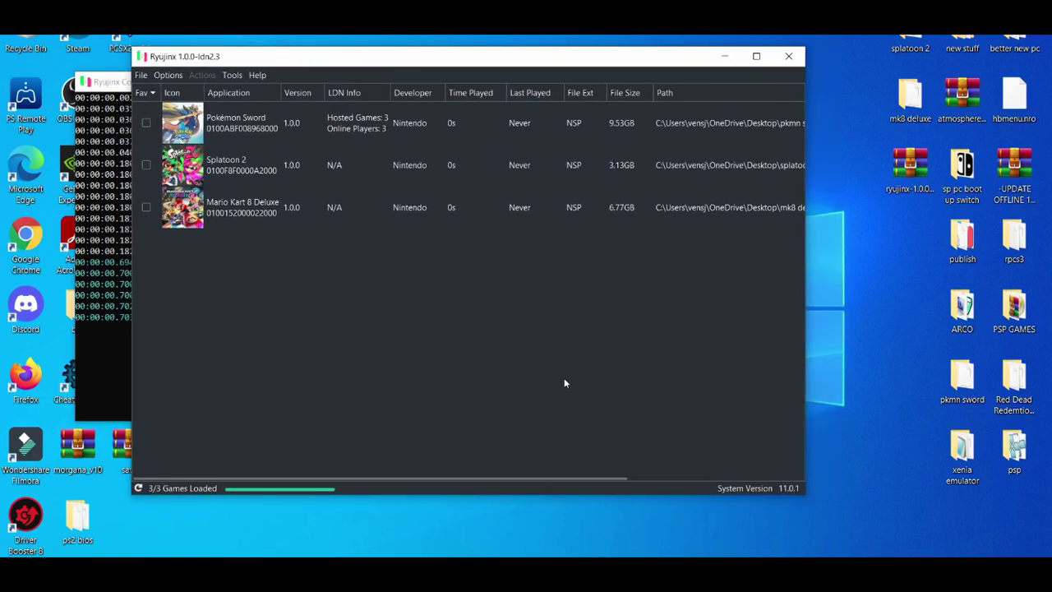
{"action": "left_click", "coordinate": [483, 192]}
{"action": "left_click", "coordinate": [486, 119]}
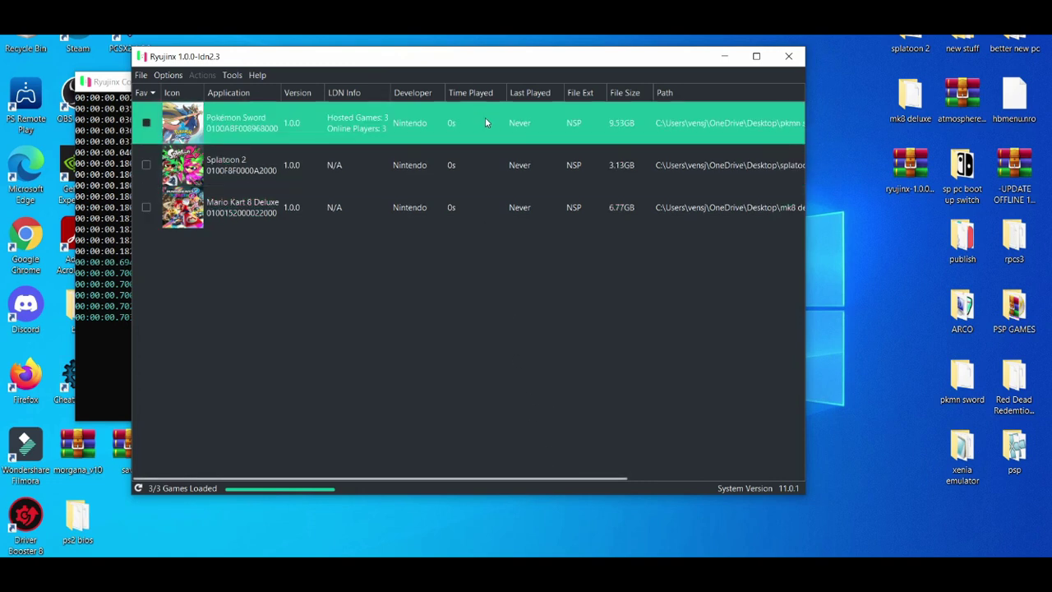
{"action": "left_click", "coordinate": [480, 164]}
{"action": "left_click", "coordinate": [484, 198]}
{"action": "left_click", "coordinate": [549, 414]}
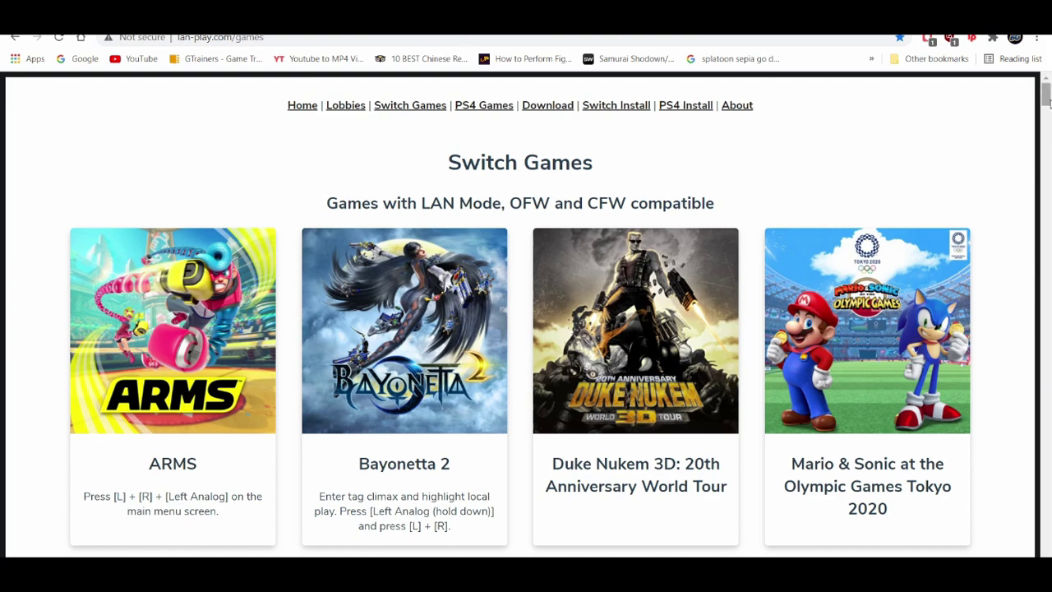
Examine the lan-play.com list of Switch games with LAN mode and their activation button combinations.
{"action": "left_click_drag", "start_coordinate": [1049, 98], "coordinate": [1048, 105]}
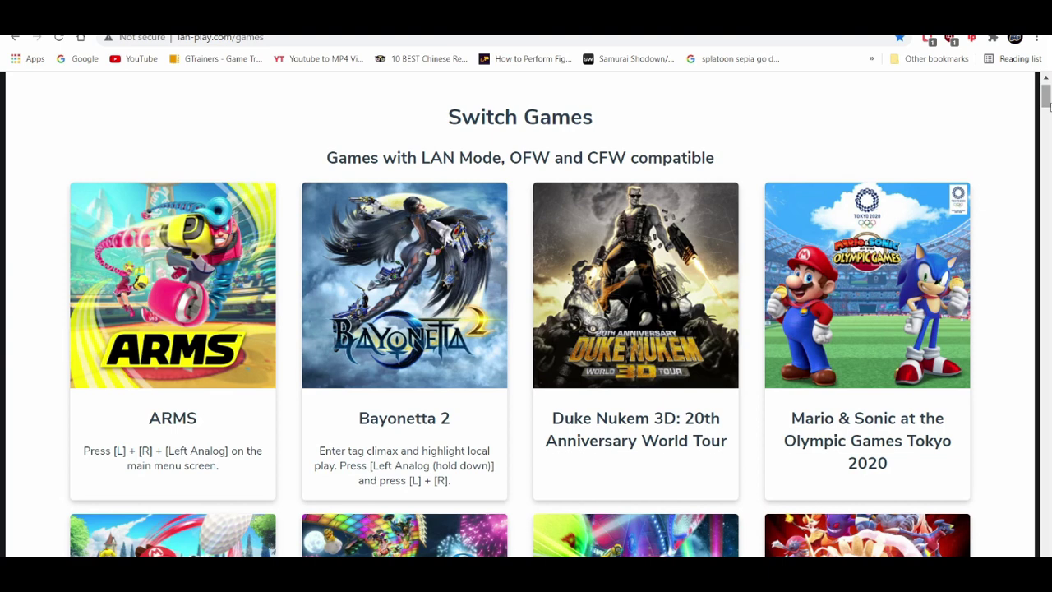
{"action": "left_click_drag", "start_coordinate": [1046, 103], "coordinate": [1047, 115]}
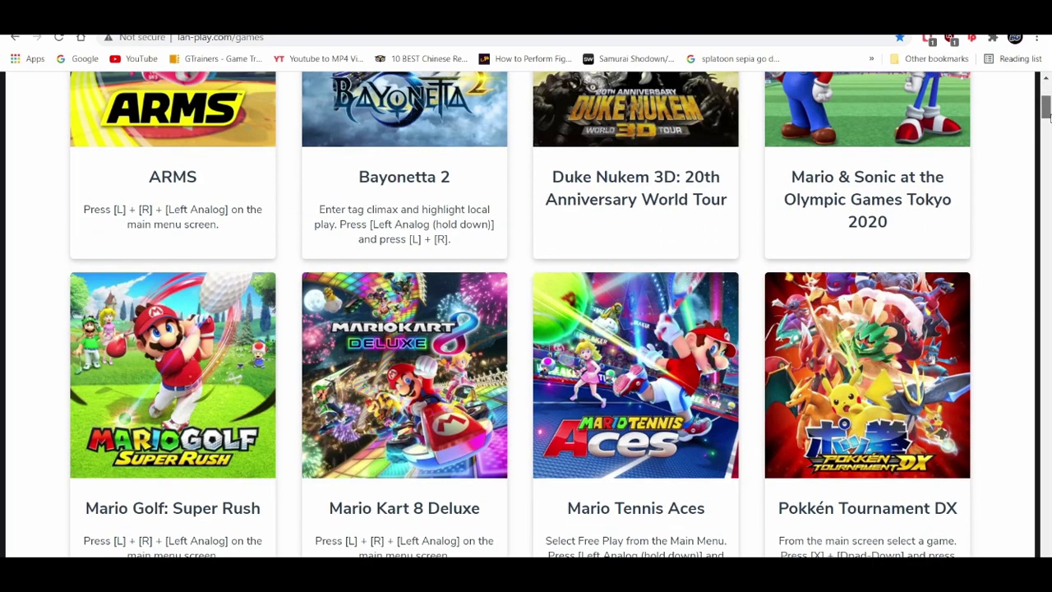
{"action": "left_click_drag", "start_coordinate": [1047, 115], "coordinate": [1048, 151]}
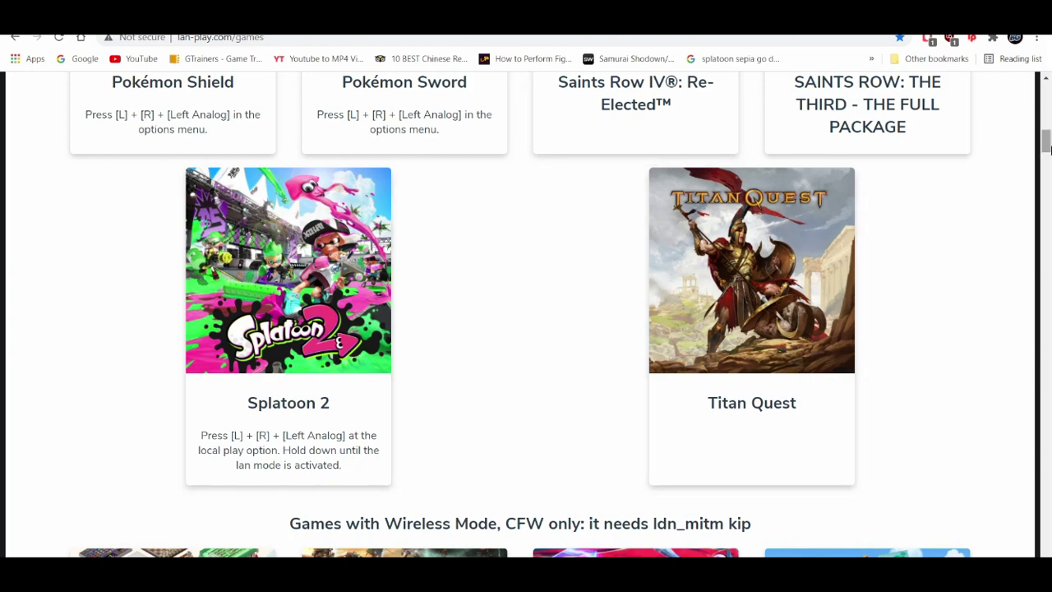
{"action": "left_click_drag", "start_coordinate": [1045, 147], "coordinate": [986, 86]}
Open the saved Ryujinx Local Wireless page from the reading list and review its online players and hosted games.
{"action": "left_click", "coordinate": [937, 63]}
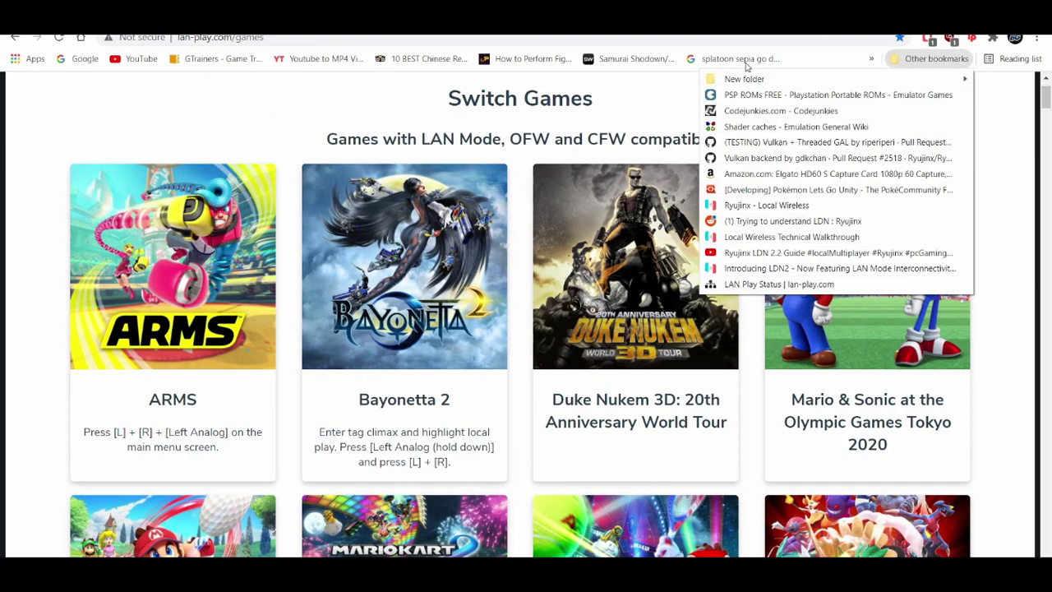
{"action": "left_click", "coordinate": [946, 62]}
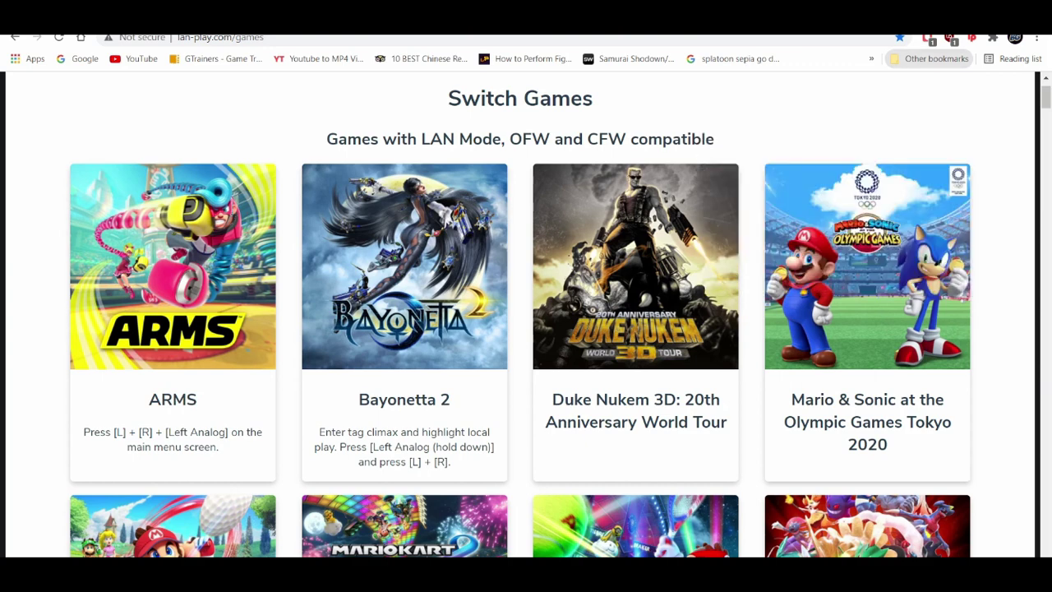
{"action": "left_click", "coordinate": [949, 66]}
{"action": "left_click", "coordinate": [822, 286]}
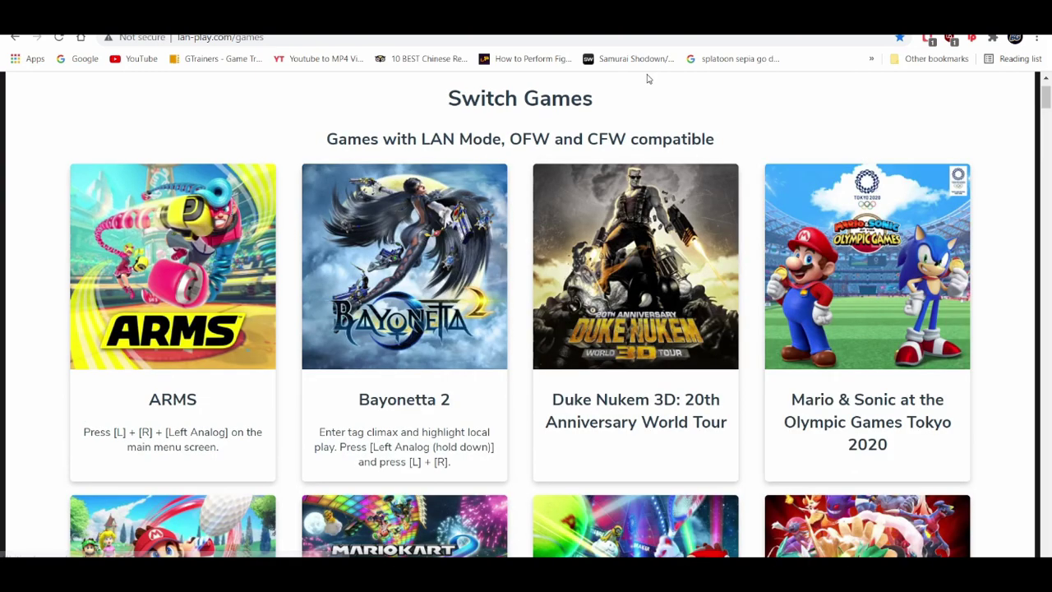
{"action": "left_click", "coordinate": [930, 61]}
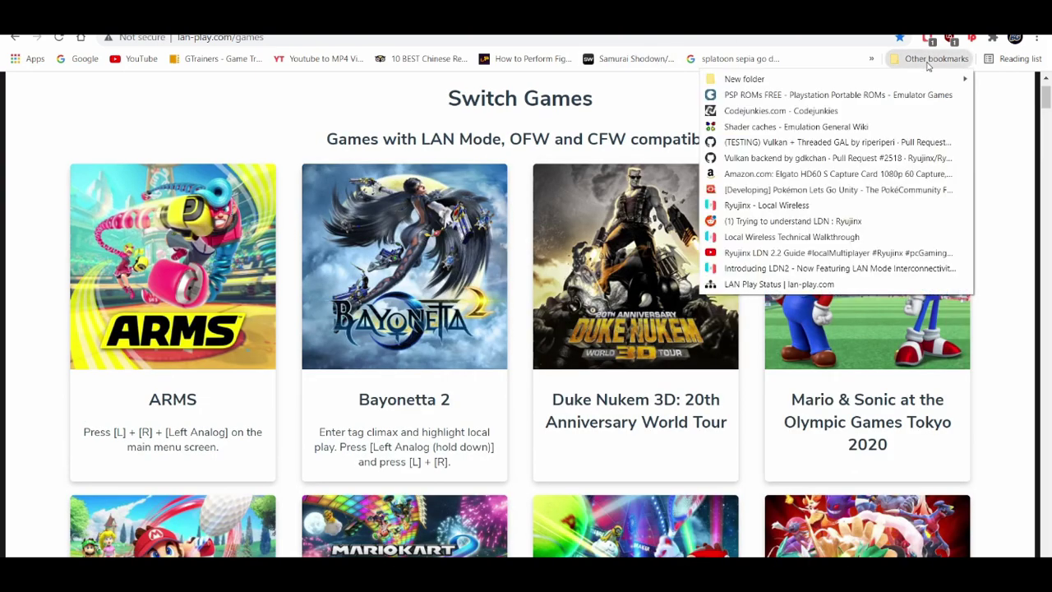
{"action": "left_click", "coordinate": [992, 133]}
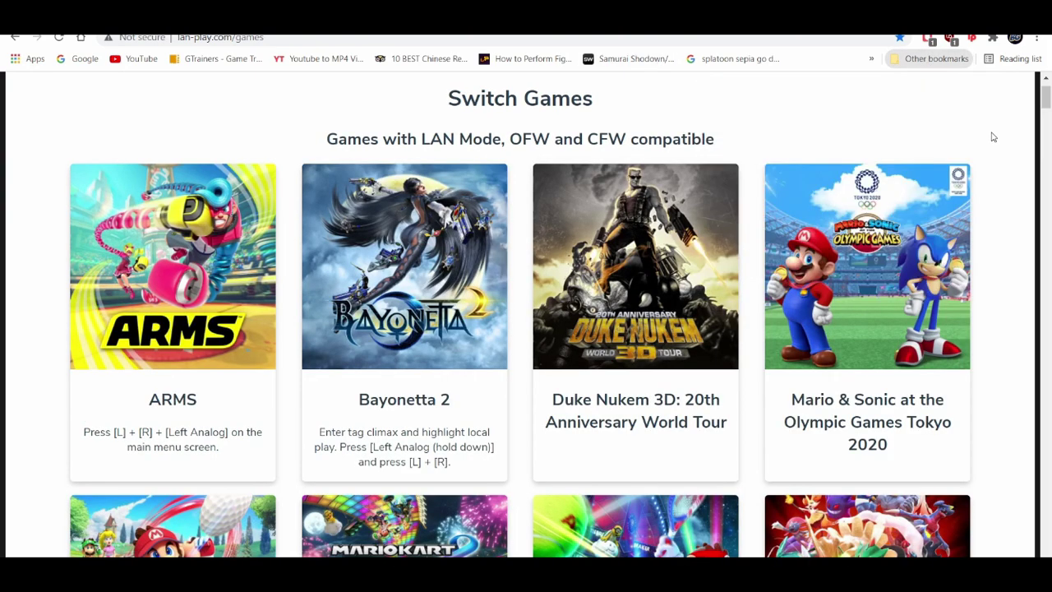
{"action": "left_click", "coordinate": [1014, 61]}
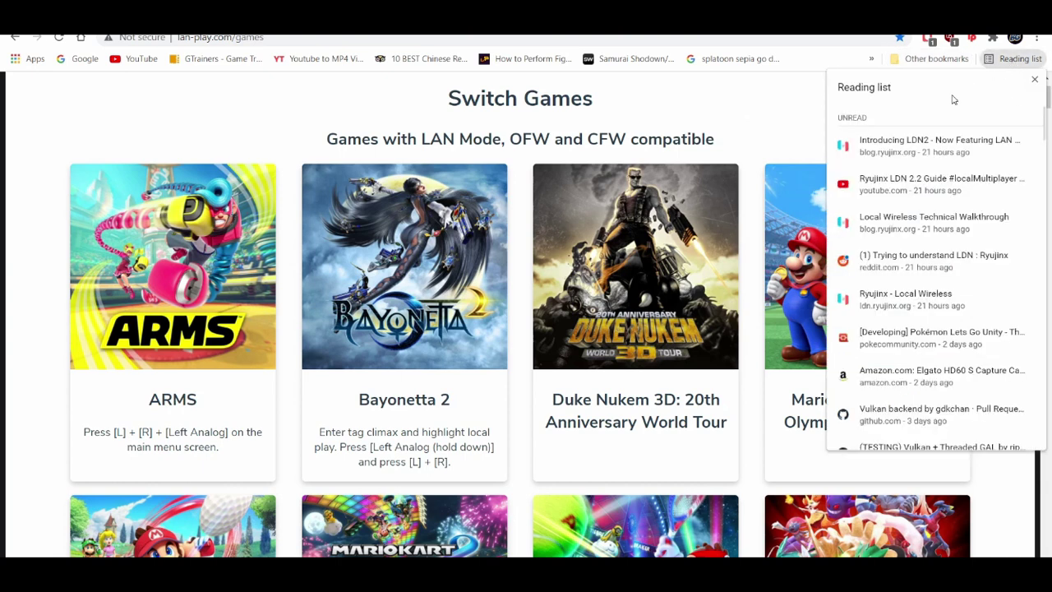
{"action": "left_click", "coordinate": [940, 304]}
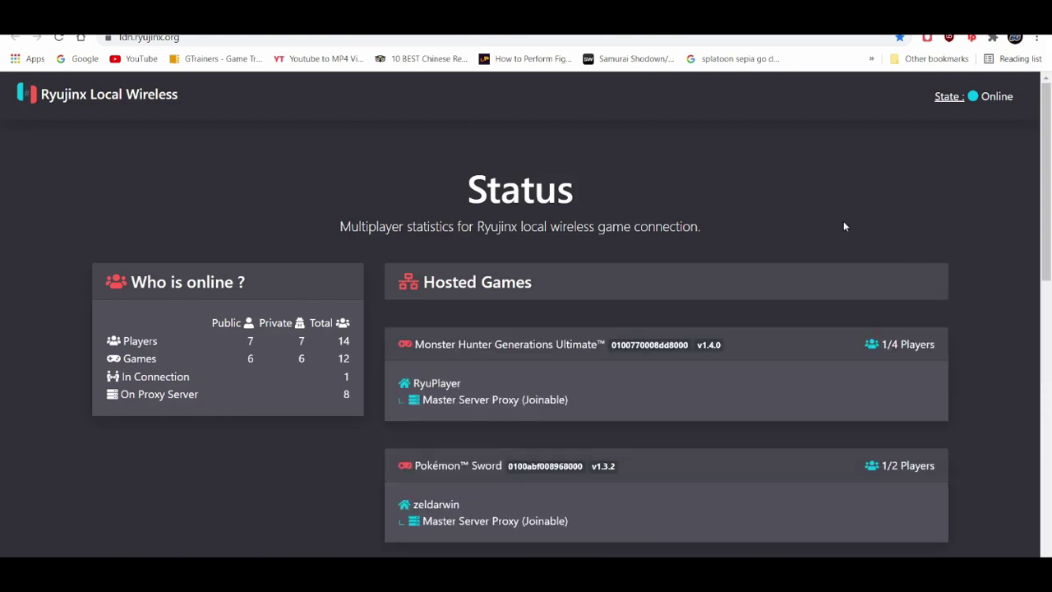
{"action": "left_click_drag", "start_coordinate": [1049, 169], "coordinate": [1050, 110]}
{"action": "scroll", "coordinate": [1050, 261], "scroll_direction": "down", "scroll_amount": 2}
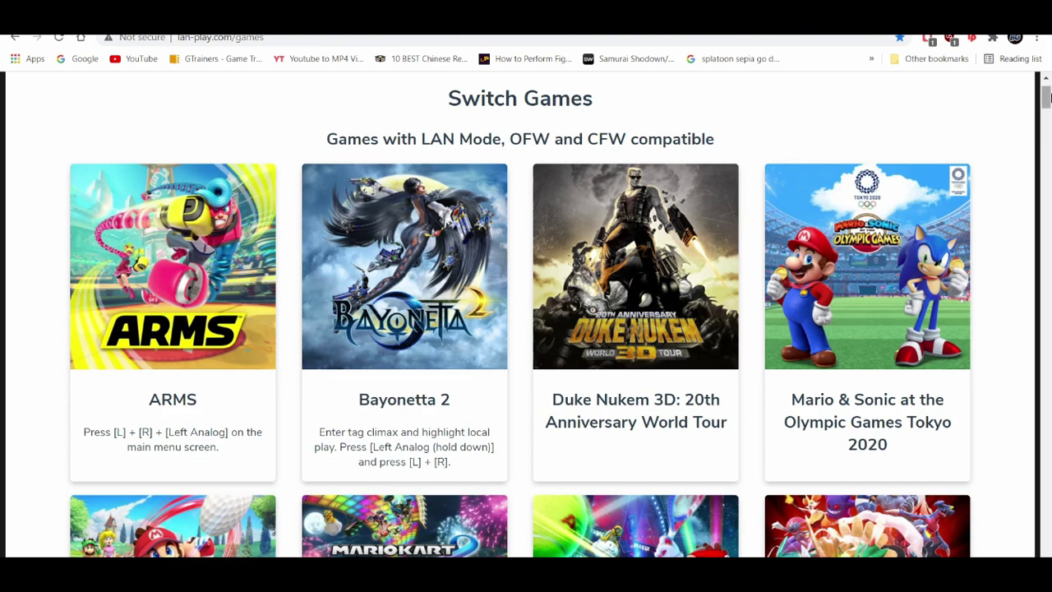
Leave the lan-play.com games list, switch to Ryujinx and check the LDN info in its game list.
{"action": "mouse_move", "coordinate": [1046, 97]}
{"action": "left_mouse_down"}
{"action": "mouse_move", "coordinate": [1047, 263]}
{"action": "mouse_move", "coordinate": [1046, 93]}
{"action": "left_mouse_up"}
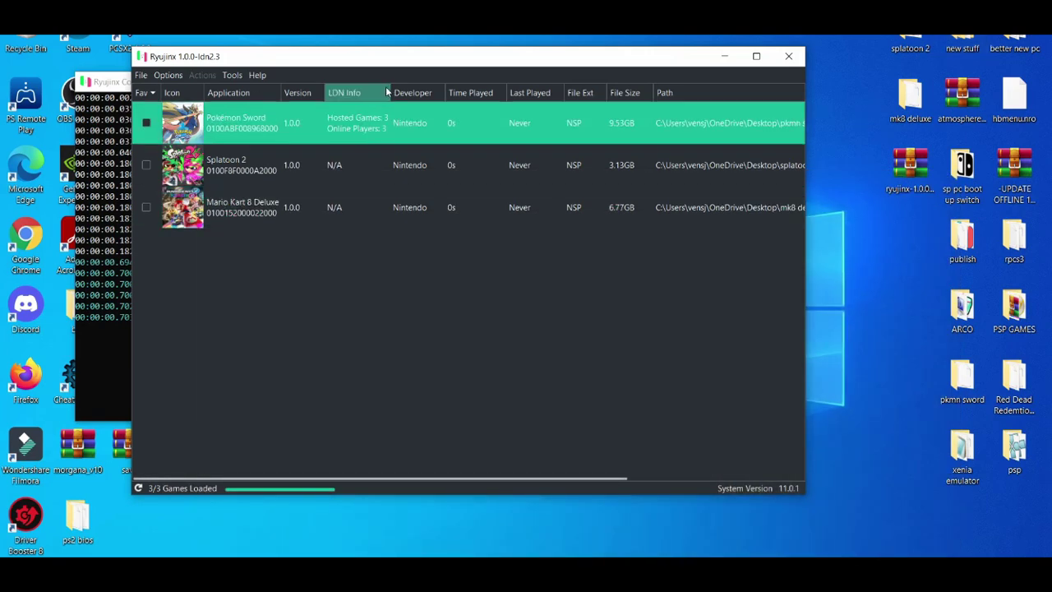
{"action": "left_click_drag", "start_coordinate": [393, 73], "coordinate": [367, 62]}
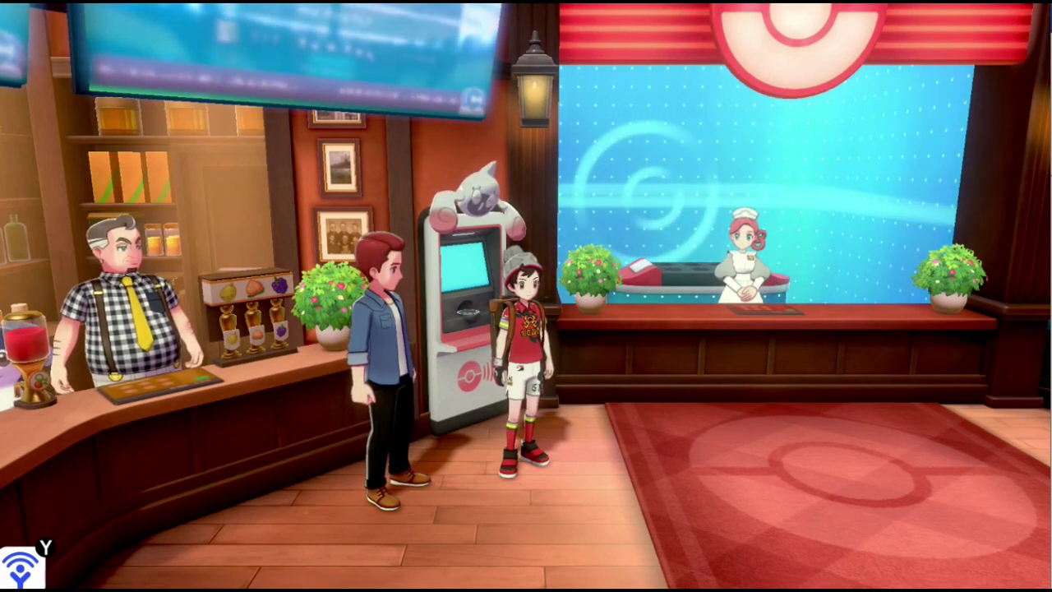
Open the Options screen from the main menu of Pokémon Sword.
{"action": "key", "text": "x"}
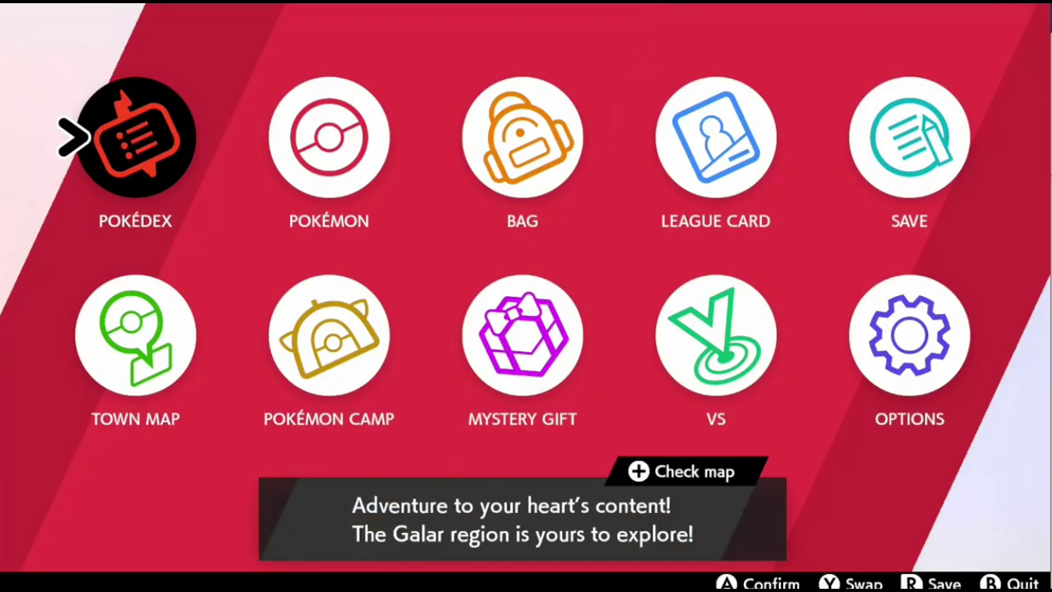
{"action": "key", "text": "Down"}
{"action": "key", "text": "Right"}
{"action": "key", "text": "Right"}
{"action": "key", "text": "Right"}
{"action": "key", "text": "Right"}
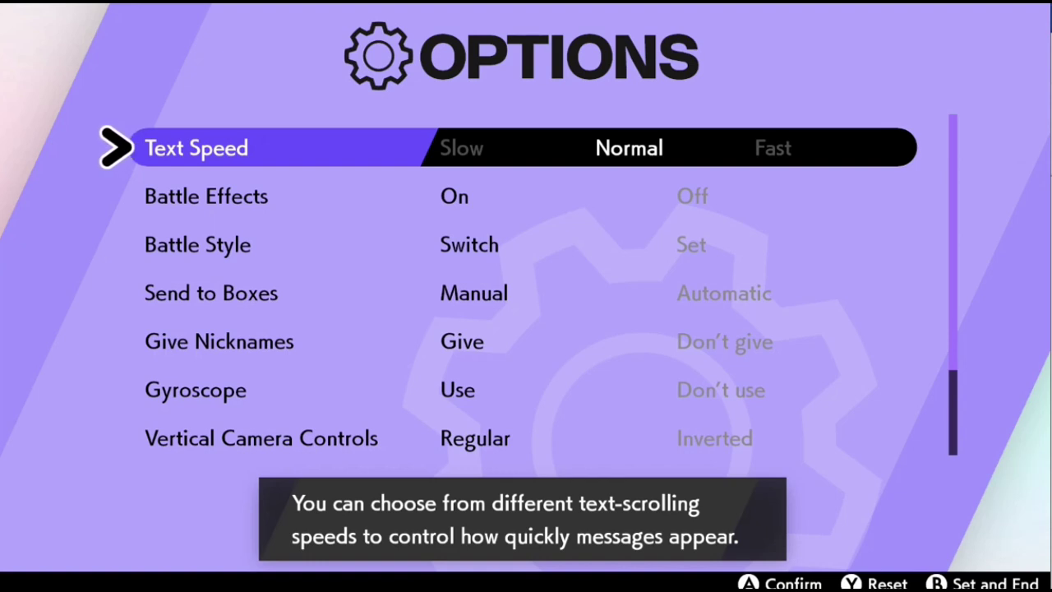
{"action": "key", "text": "Left"}
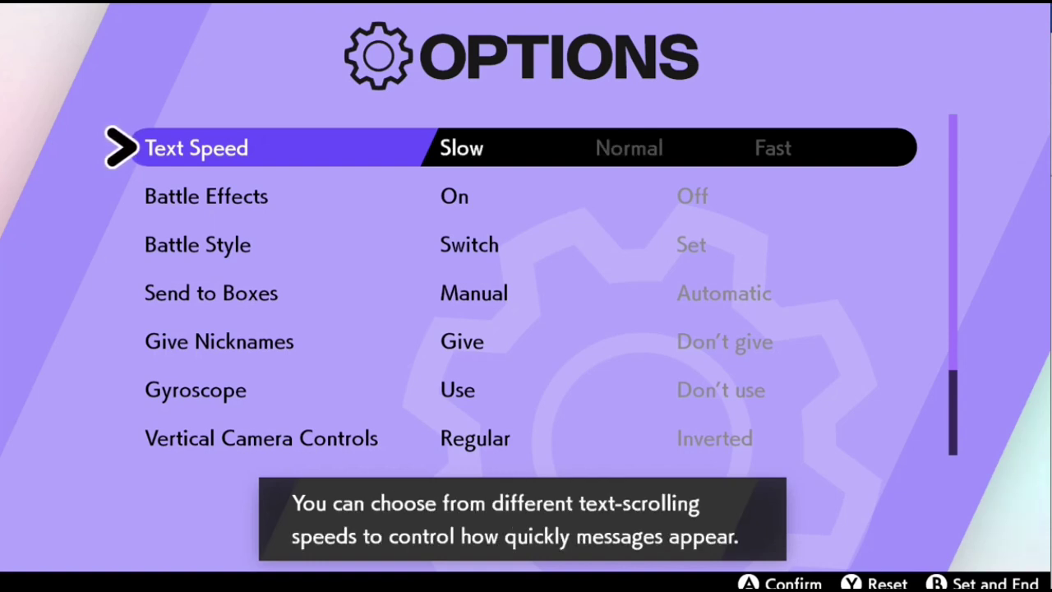
{"action": "key", "text": "Right"}
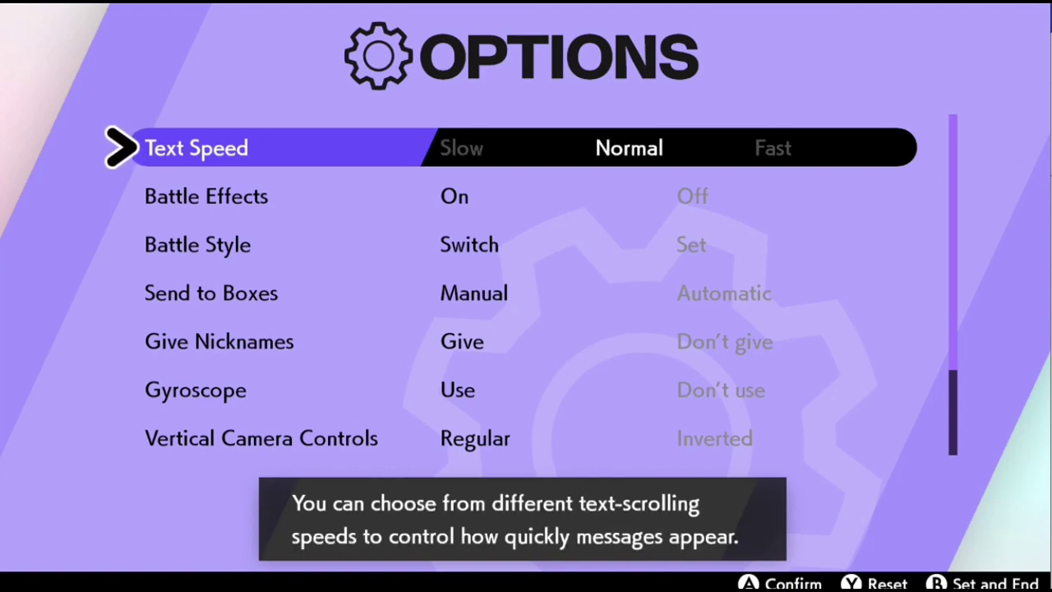
{"action": "key", "text": "Up"}
{"action": "key", "text": "Down"}
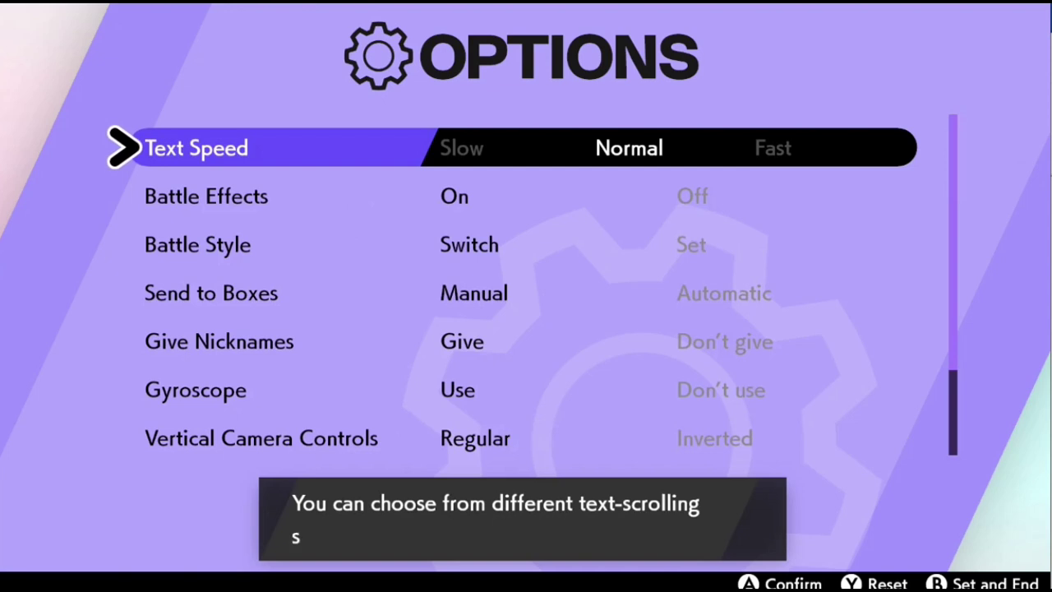
Switch Pokémon Sword to LAN mode on the Options screen and dismiss the notice.
{"action": "key", "text": "l"}
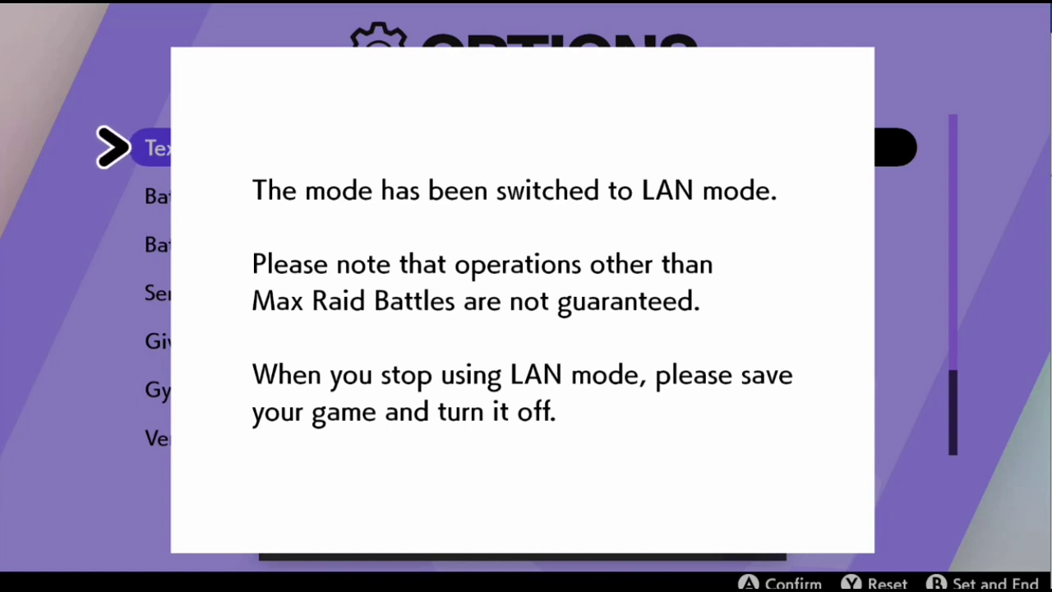
{"action": "key", "text": "Return"}
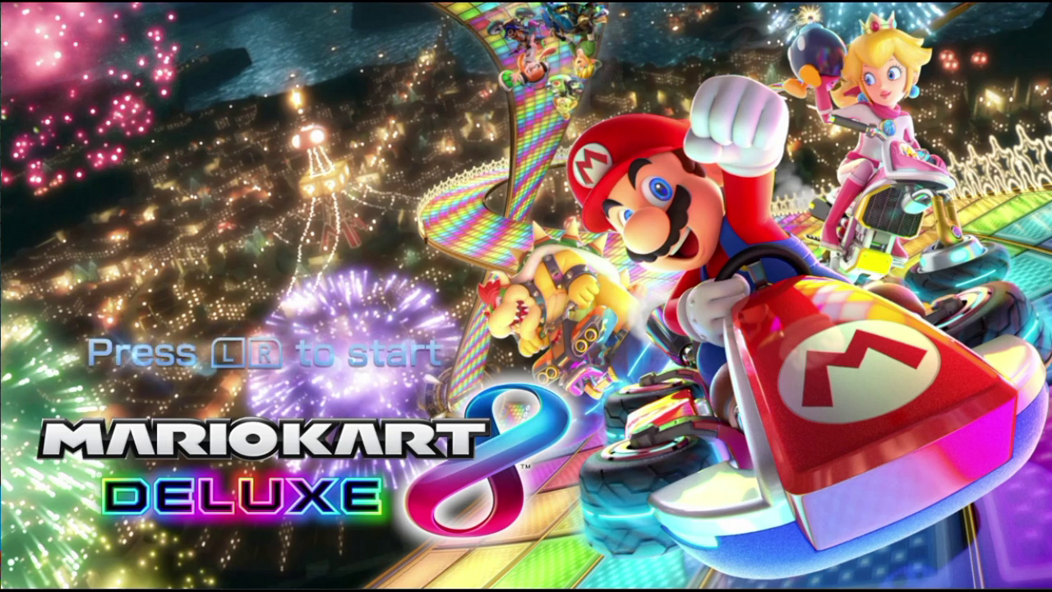
Enter the Mario Kart 8 Deluxe main menu, switch Wireless Play to LAN Play and open it for one player.
{"action": "key", "text": "l"}
{"action": "key", "text": "r"}
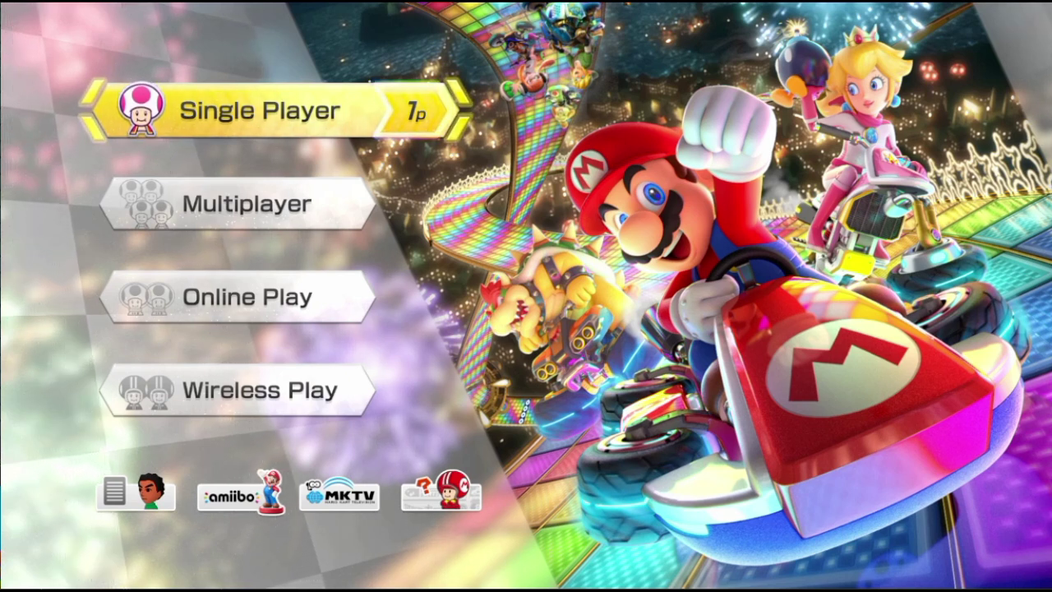
{"action": "key", "text": "Down"}
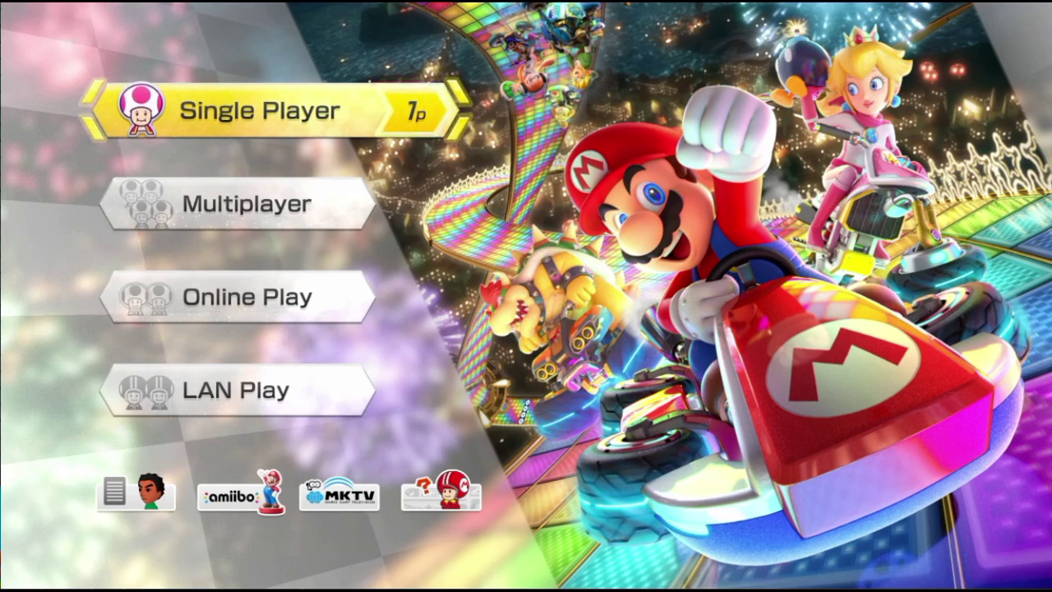
{"action": "key", "text": "Down"}
{"action": "key", "text": "Down"}
{"action": "key", "text": "Down"}
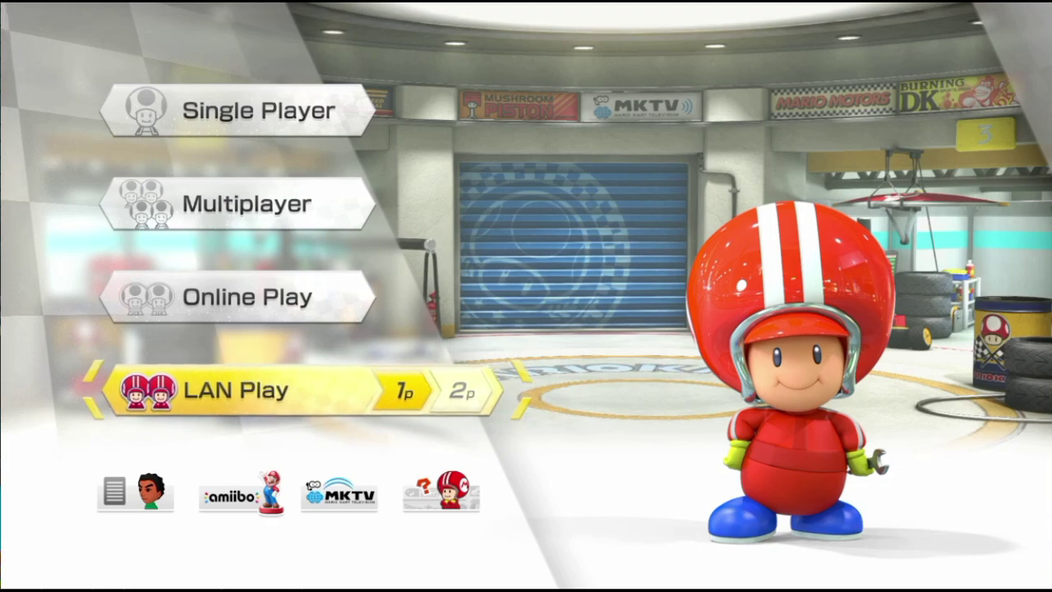
{"action": "key", "text": "Return"}
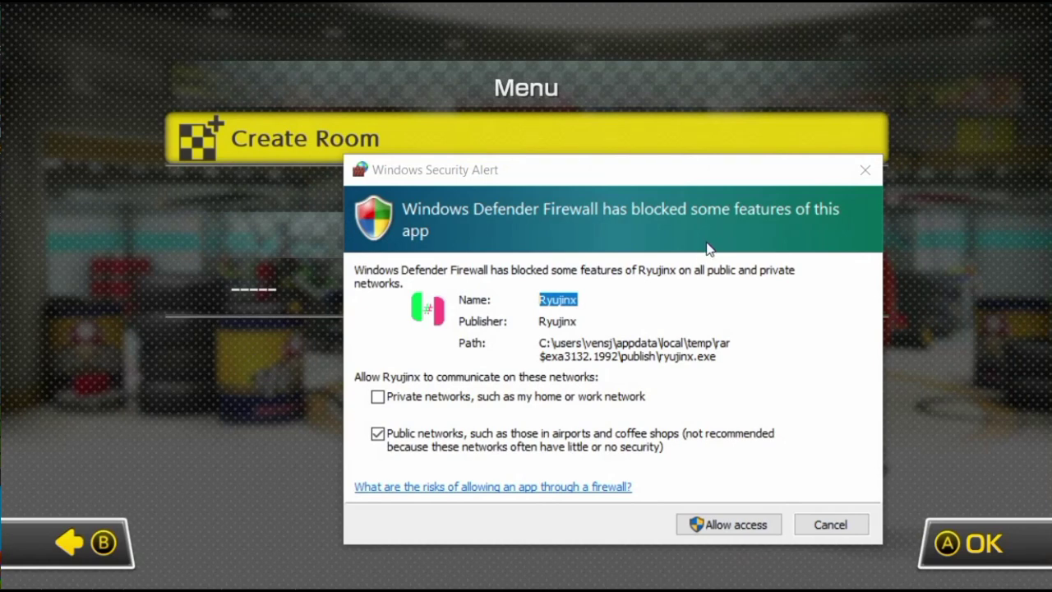
Allow Ryujinx through Windows Defender Firewall on both private and public networks.
{"action": "left_click", "coordinate": [377, 397]}
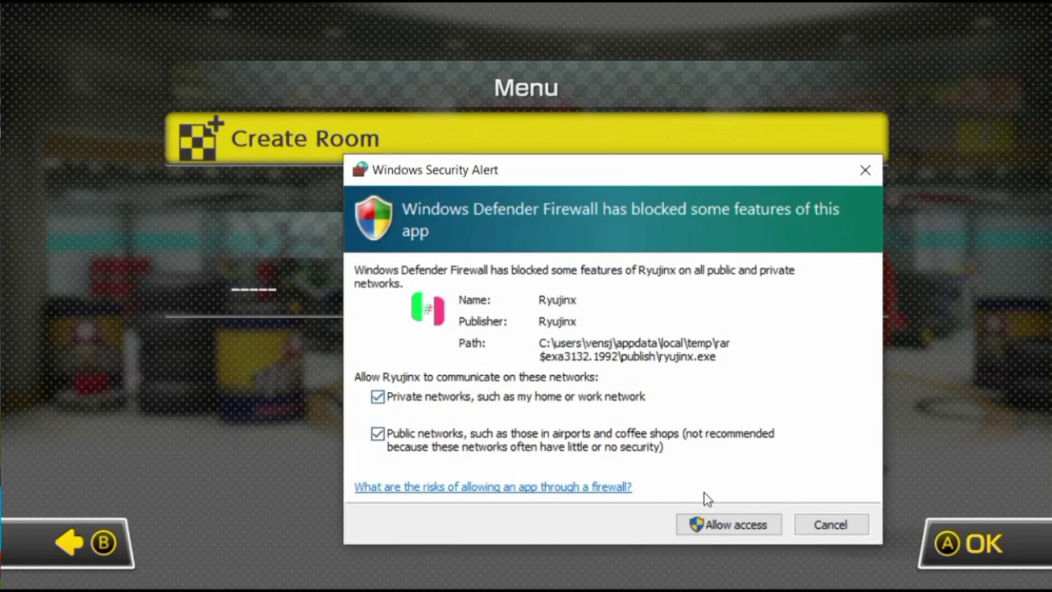
{"action": "left_click", "coordinate": [718, 513]}
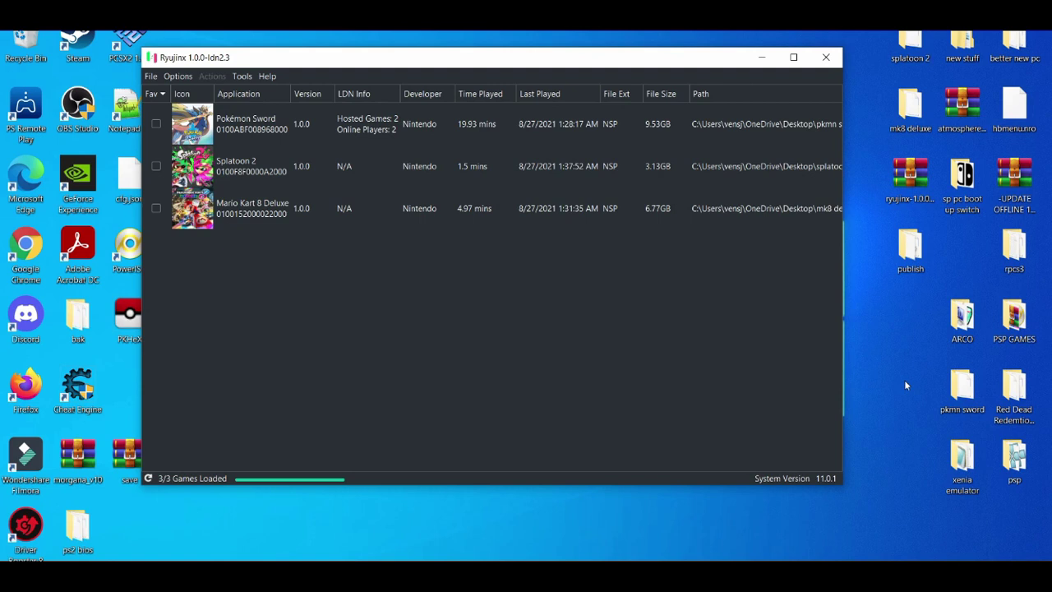
Switch to the browser and review the lan-play.com LAN mode games list and the Ryujinx Local Wireless status page.
{"action": "left_click", "coordinate": [565, 559]}
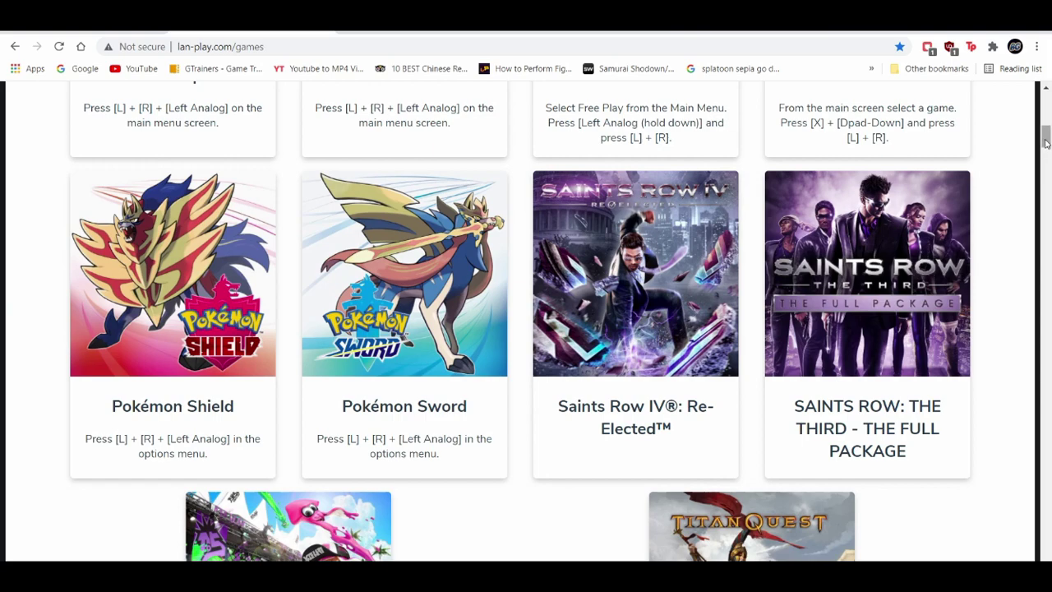
{"action": "scroll", "coordinate": [1047, 136], "scroll_direction": "up", "scroll_amount": 3}
{"action": "scroll", "coordinate": [1046, 132], "scroll_direction": "up", "scroll_amount": 1}
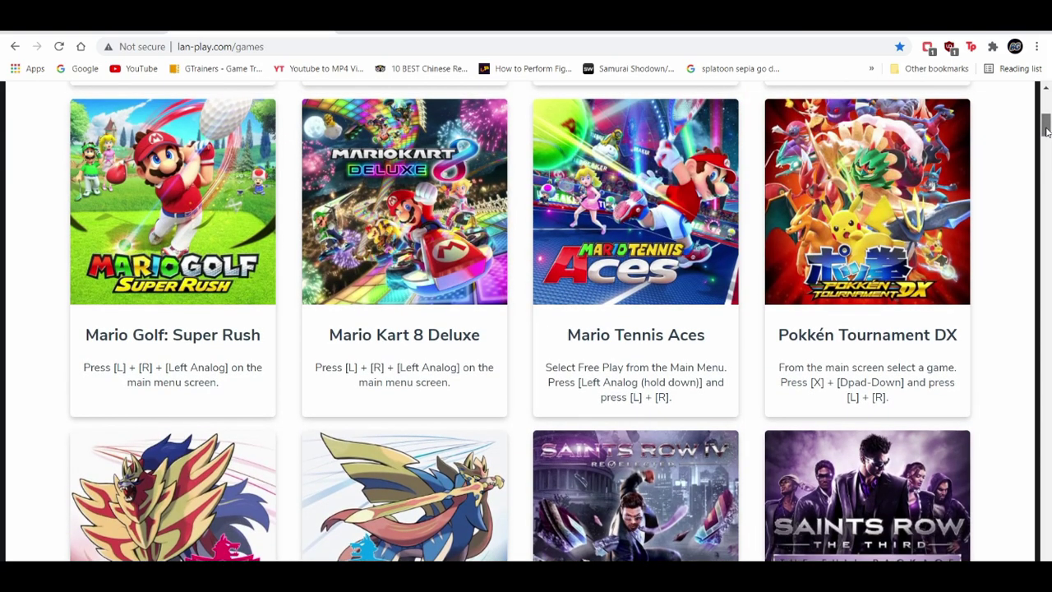
{"action": "mouse_move", "coordinate": [1045, 129]}
{"action": "left_mouse_down"}
{"action": "mouse_move", "coordinate": [1048, 107]}
{"action": "mouse_move", "coordinate": [1047, 177]}
{"action": "mouse_move", "coordinate": [1049, 117]}
{"action": "left_mouse_up"}
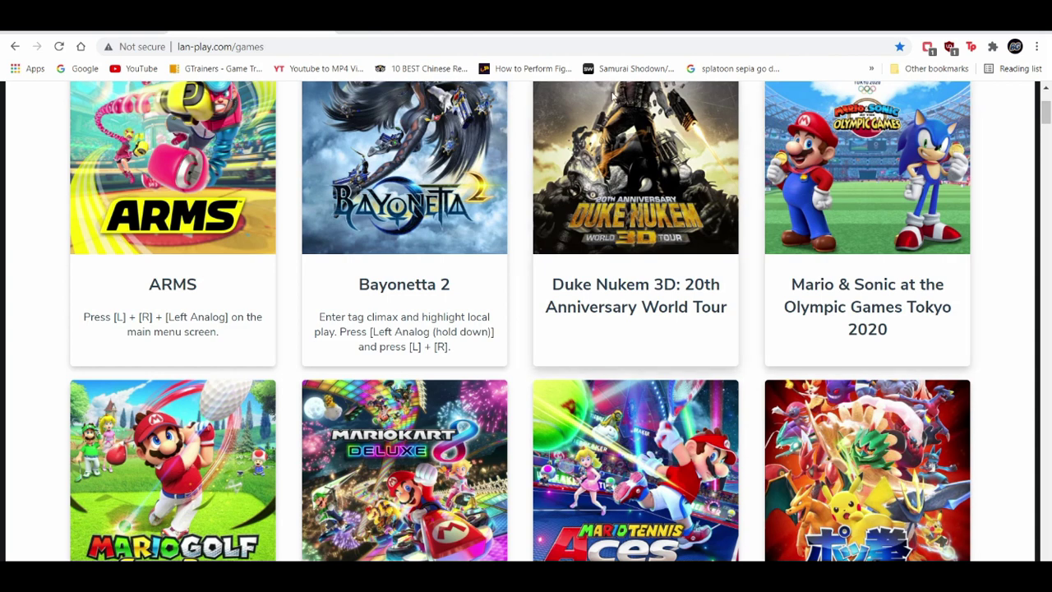
{"action": "left_click", "coordinate": [743, 25]}
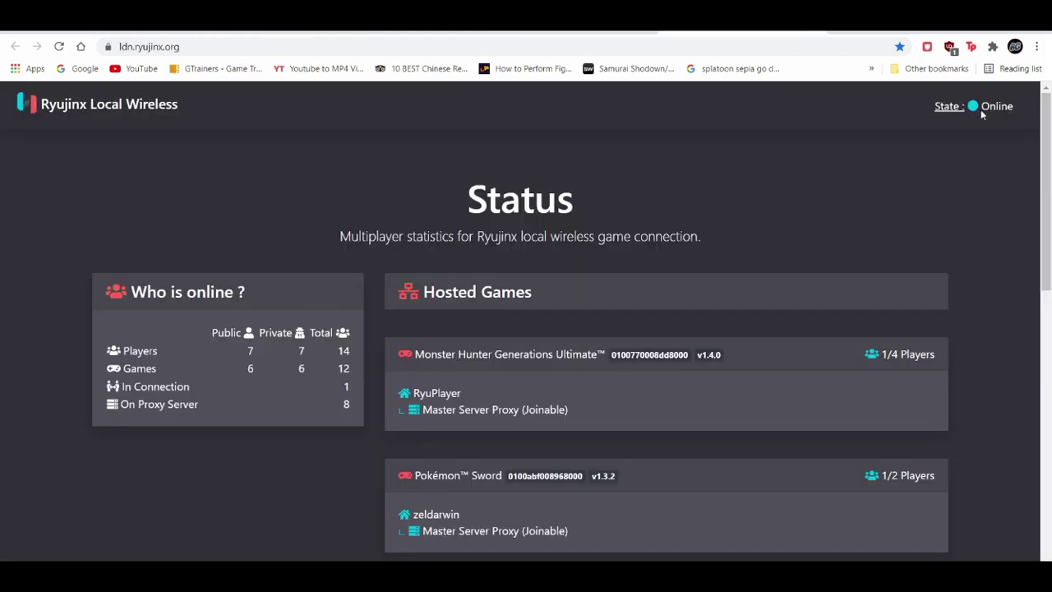
{"action": "mouse_move", "coordinate": [1048, 121]}
{"action": "left_mouse_down"}
{"action": "mouse_move", "coordinate": [1049, 261]}
{"action": "mouse_move", "coordinate": [1048, 124]}
{"action": "left_mouse_up"}
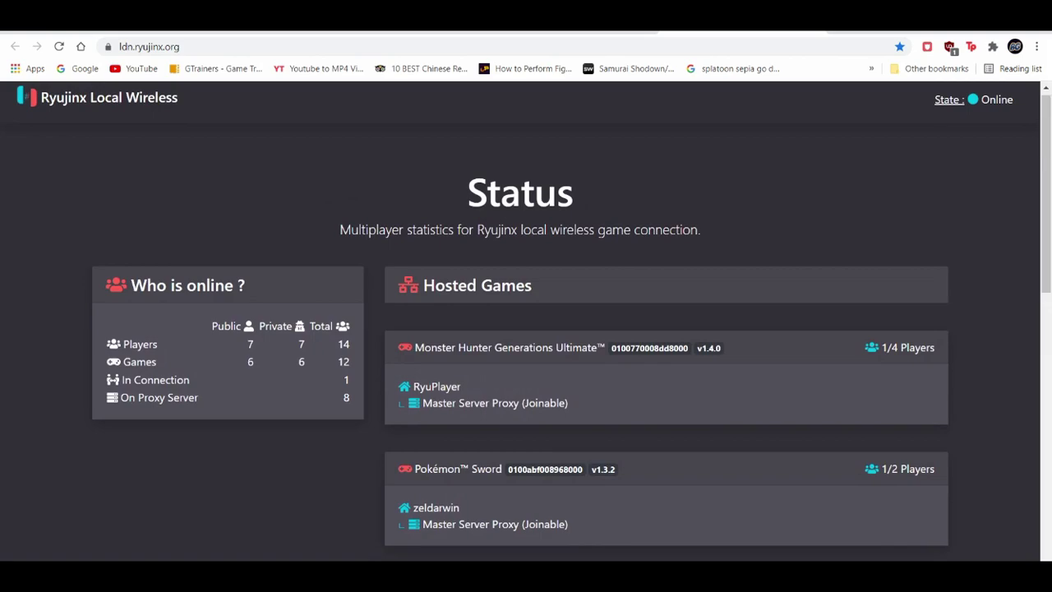